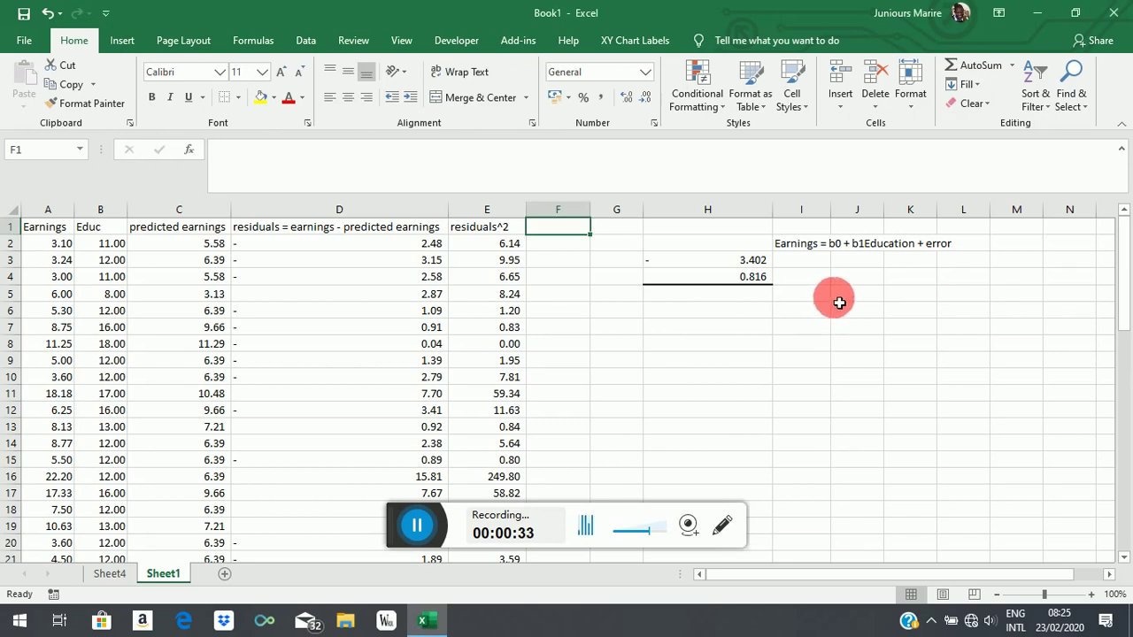
Enter the slope estimator text "b1 = sum(Y-Ybar)(X-Xbar)/(sum(X-Xbar)^2)" in cell I5.
left_click(809, 297)
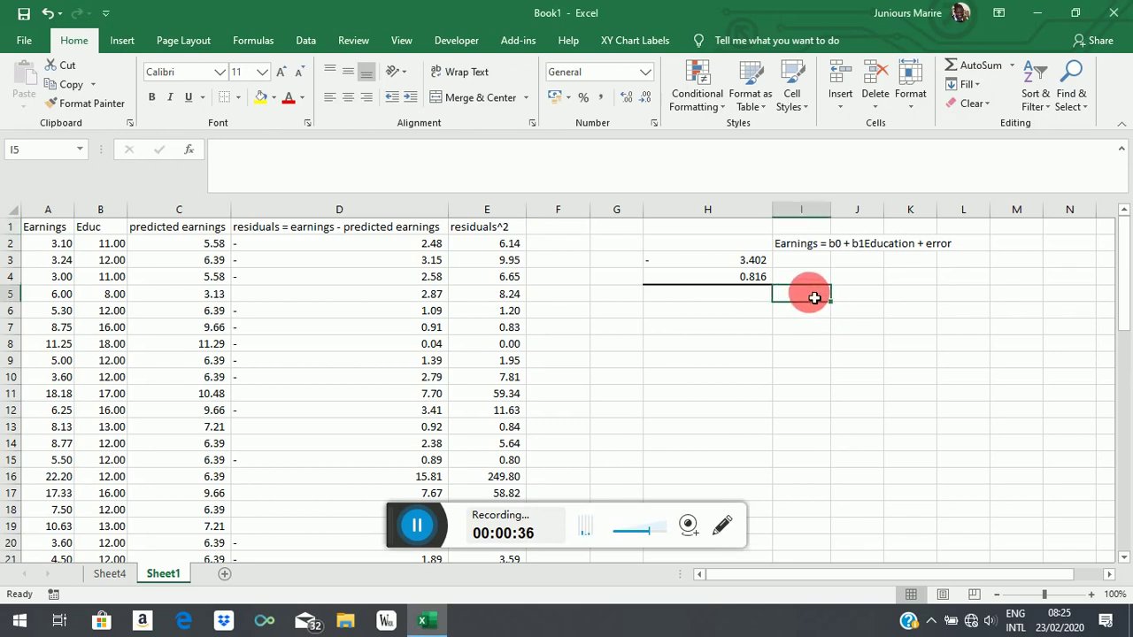
type("b1")
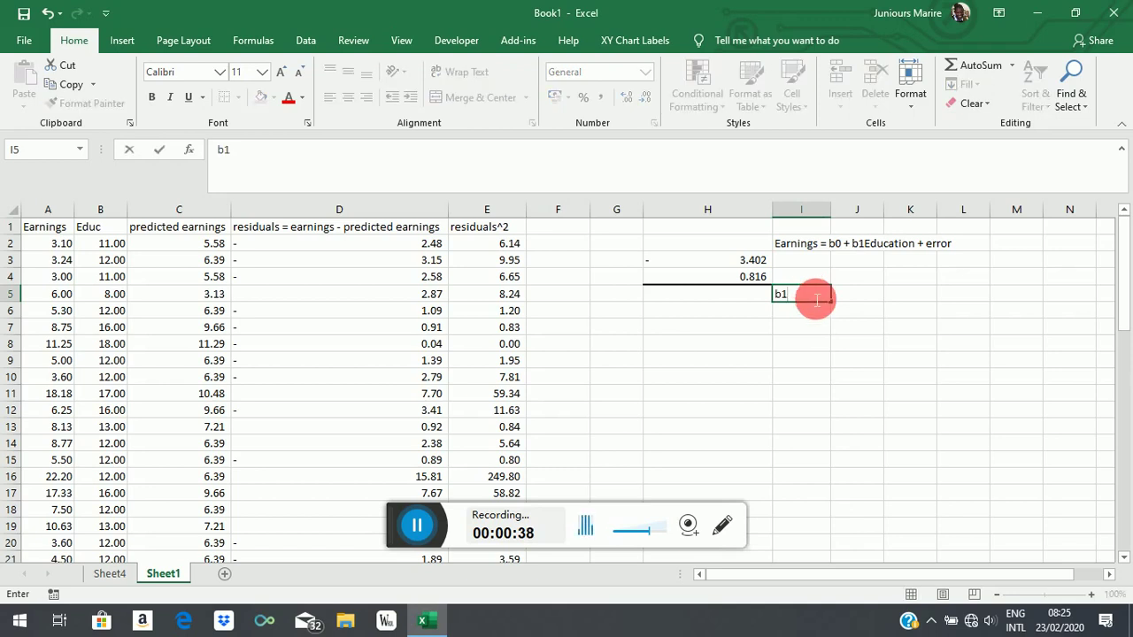
type(" = sum(Y-")
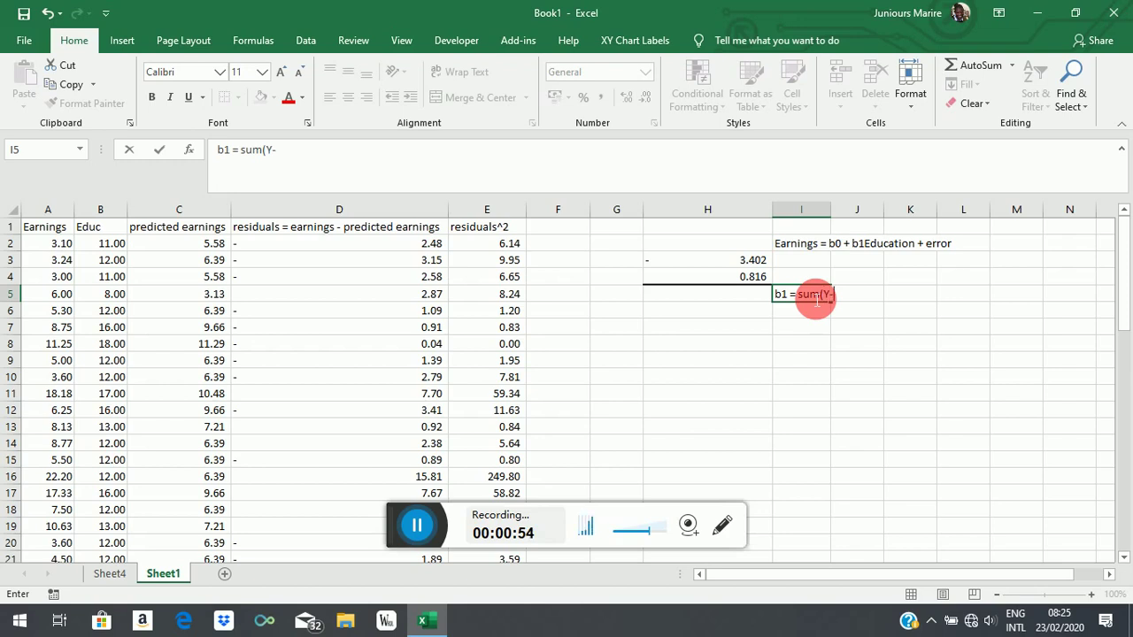
type("Ybar))")
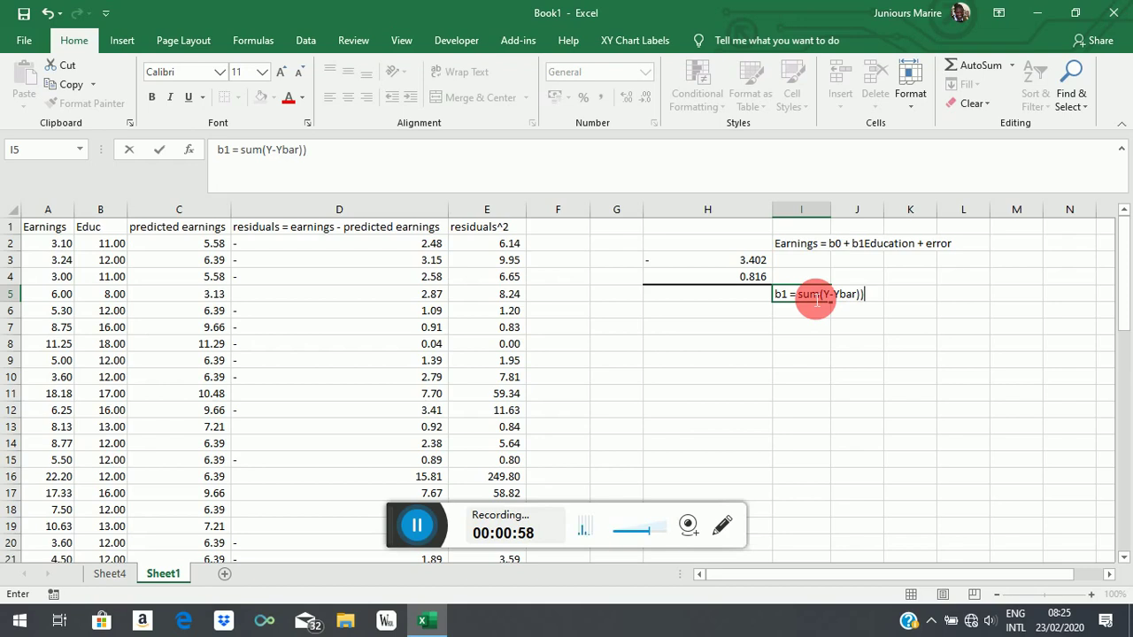
key("BackSpace")
type("(X-Xbar)")
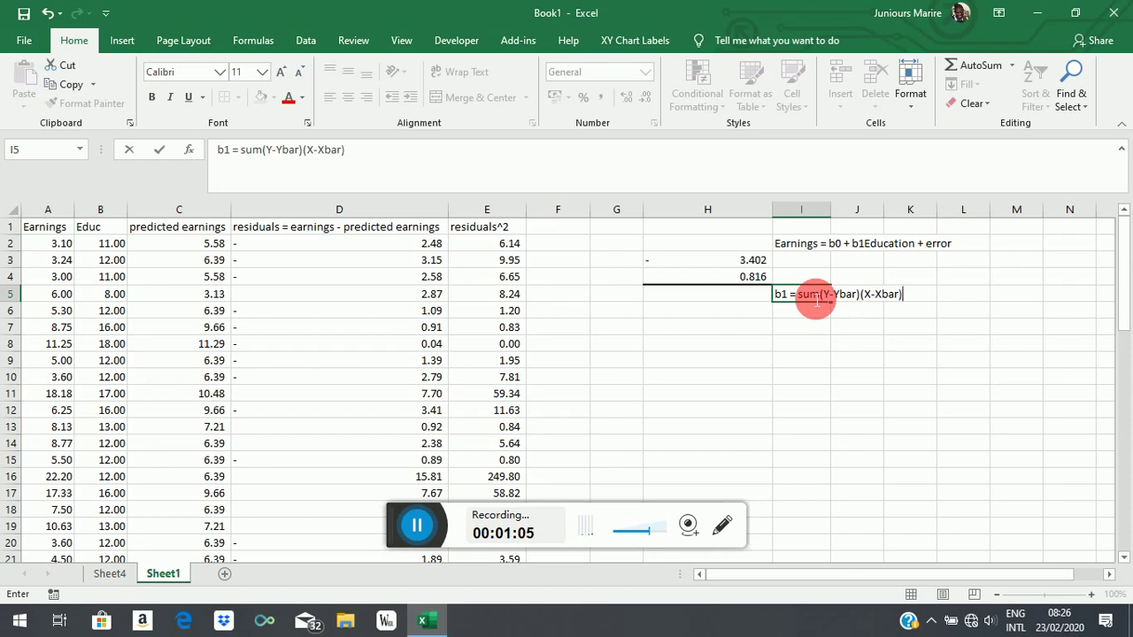
type("/(")
type("sum(")
type("X-X")
type("bar")
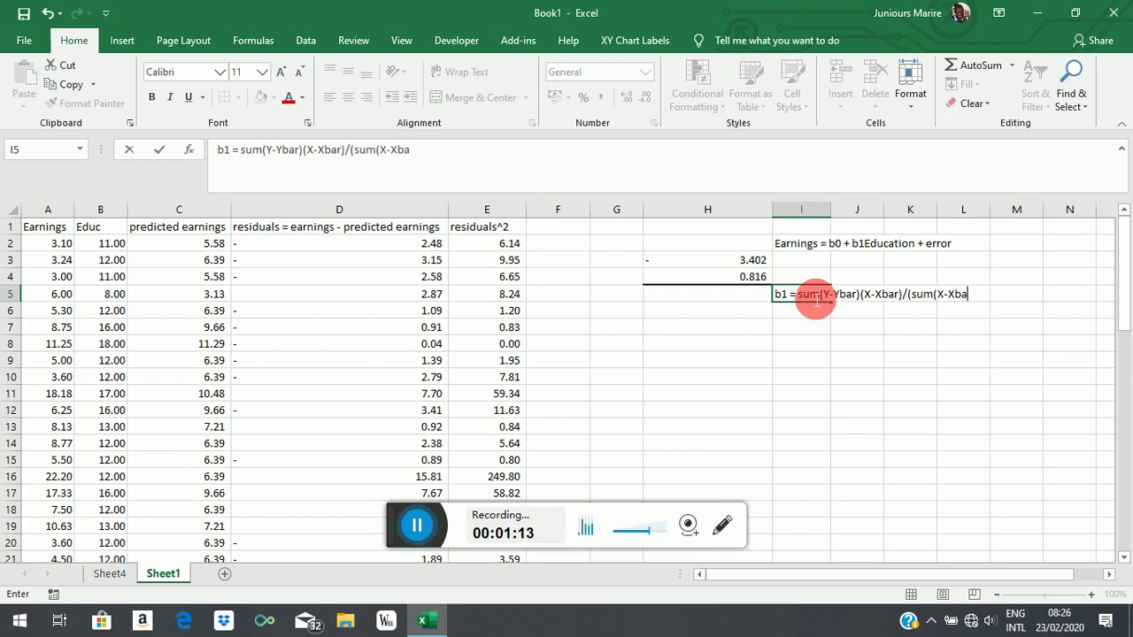
type(")^2)")
key("Return")
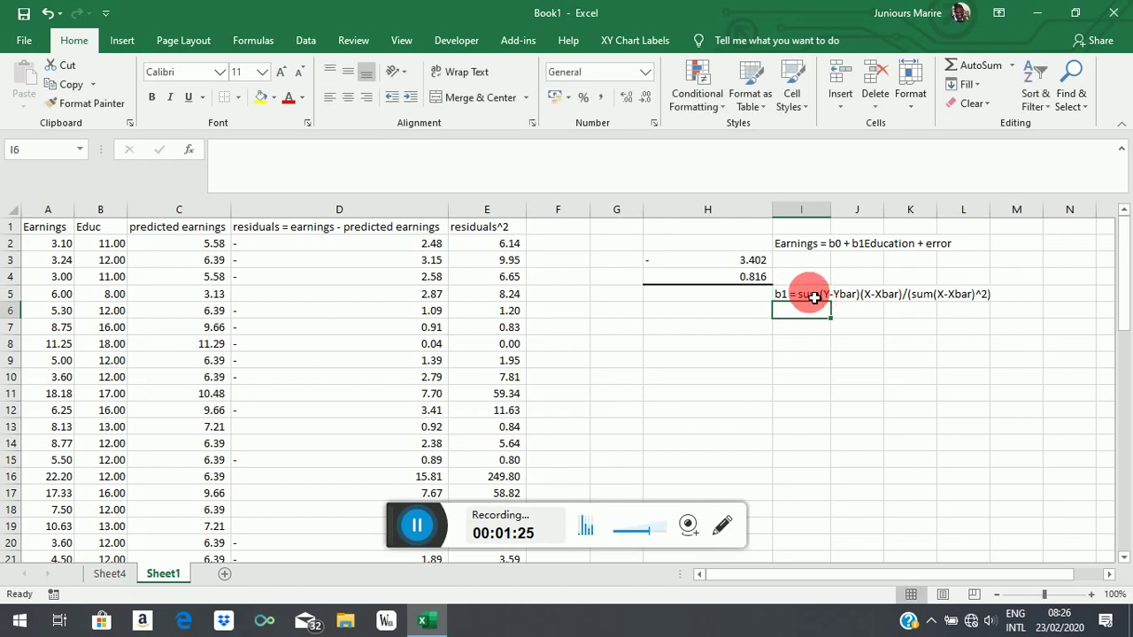
Enter the slope variance text "Var(b1) = Sigma^2/sum(x-xbar)^2" in cell I7.
left_click(866, 377)
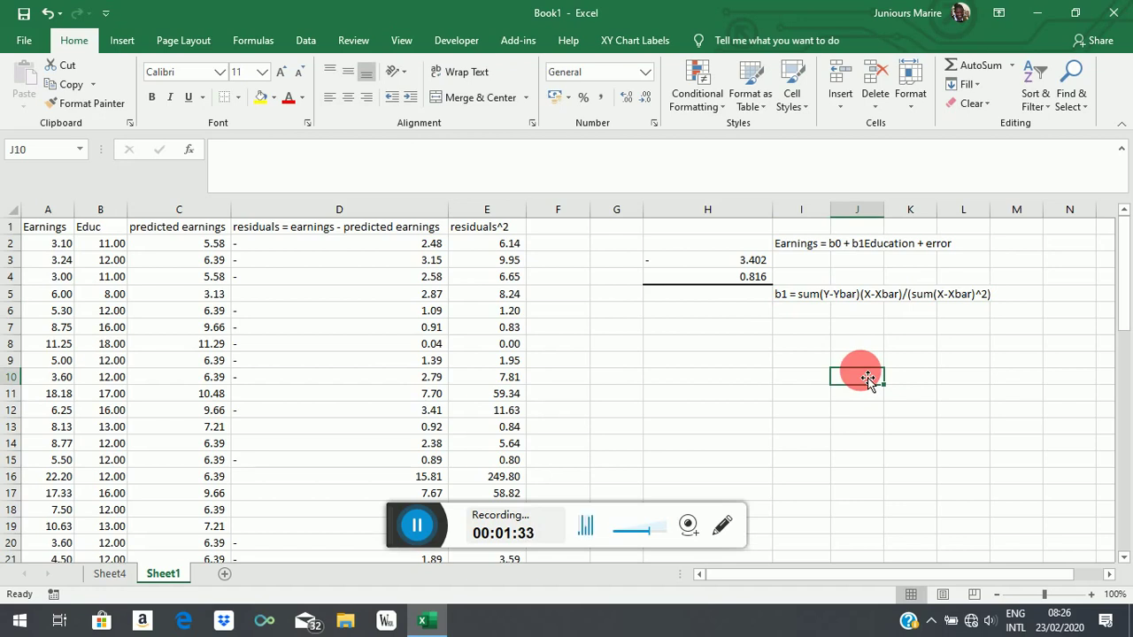
left_click(806, 327)
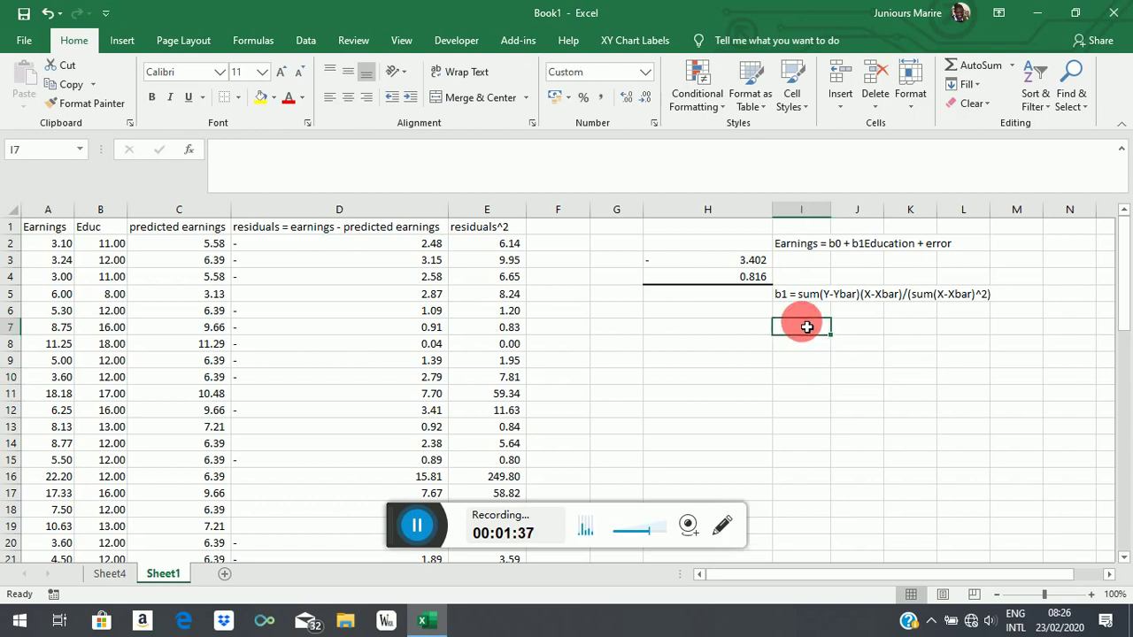
type("Var(")
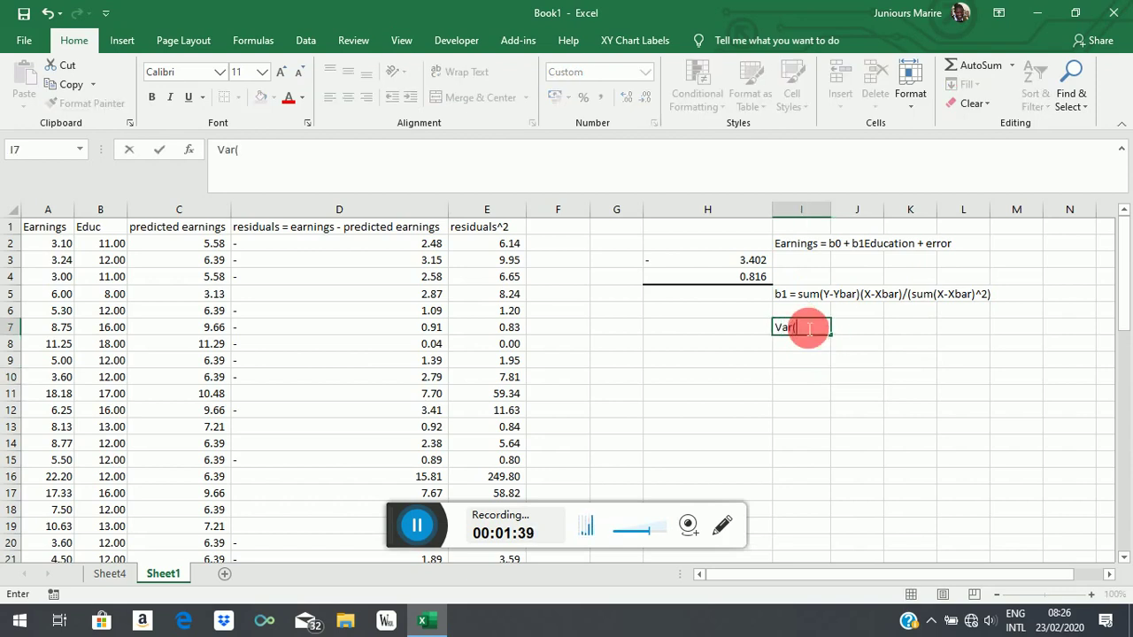
type("b1) = Sim")
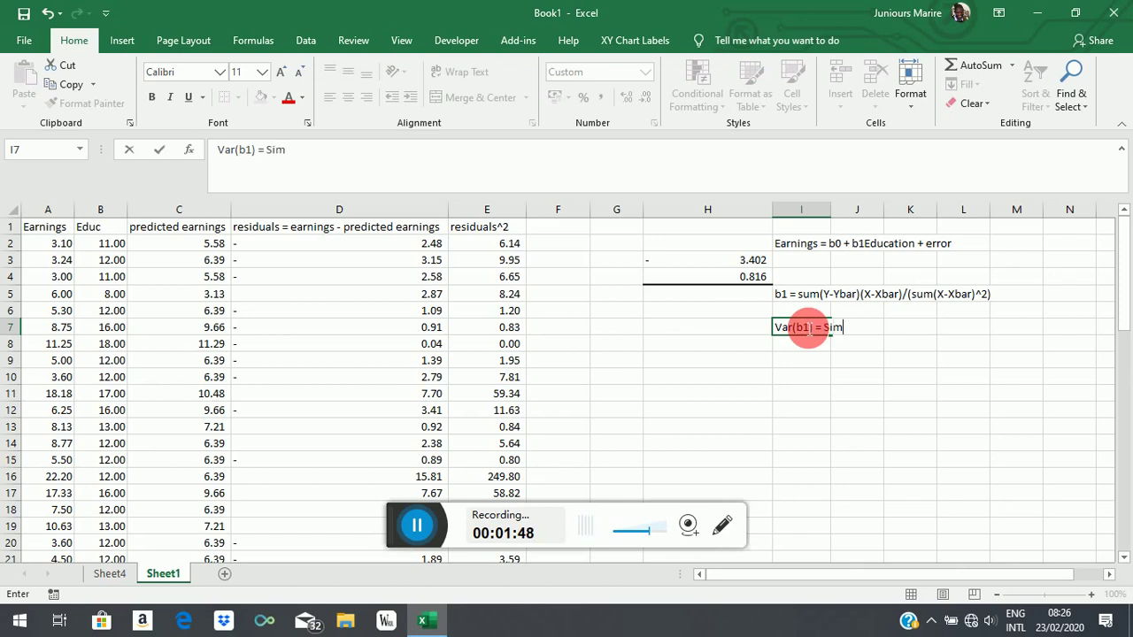
key("BackSpace")
type("gma^2/su")
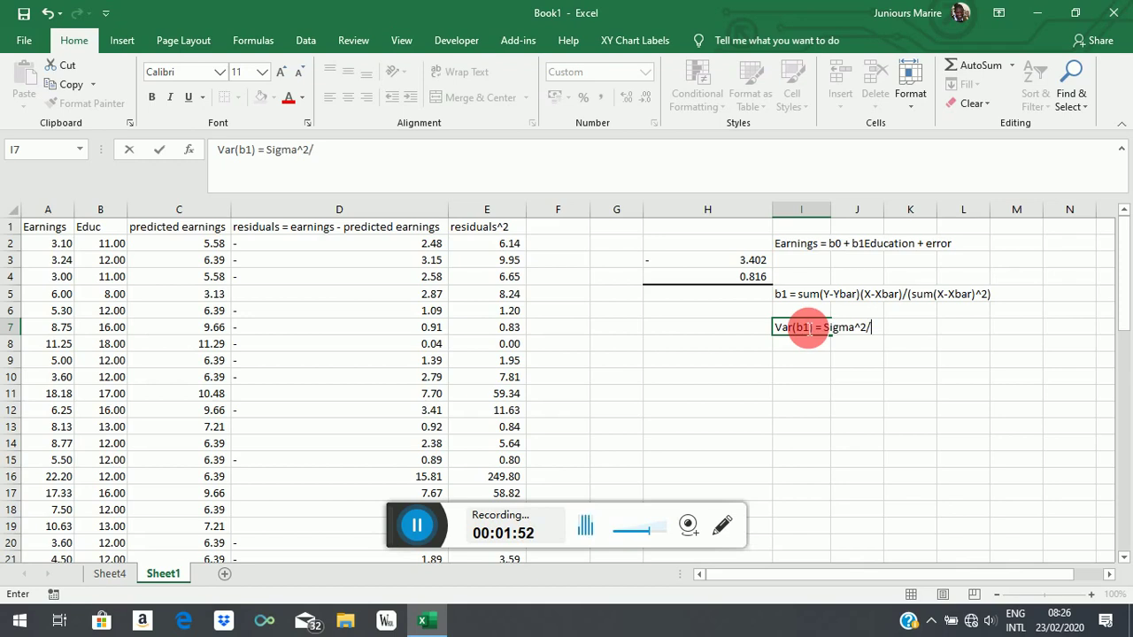
type("m(")
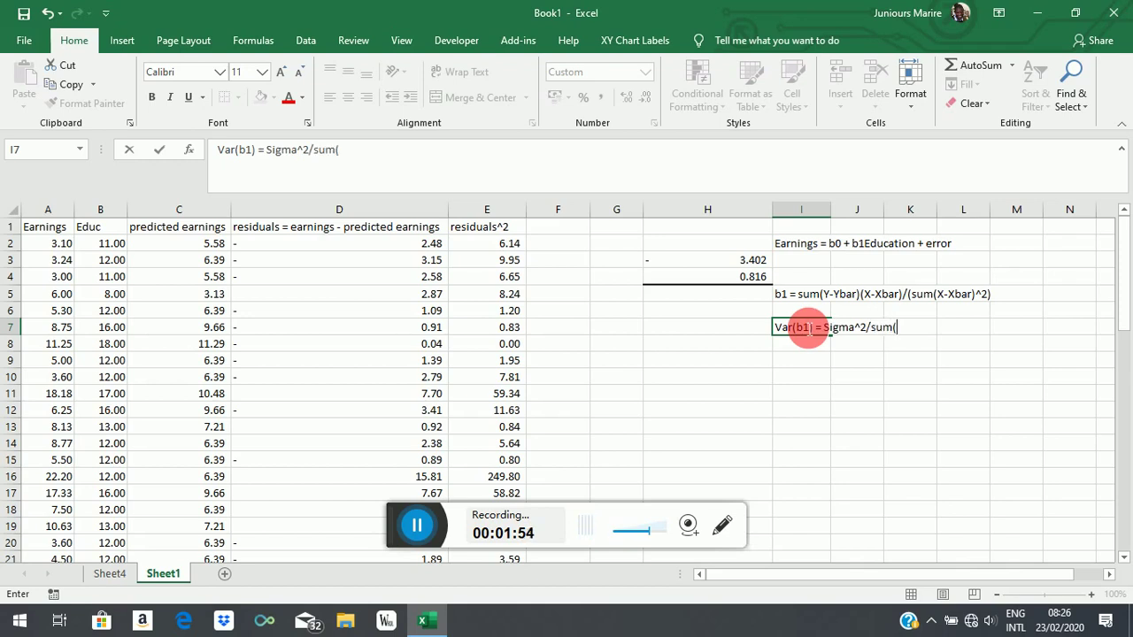
type("x-xbar)^2")
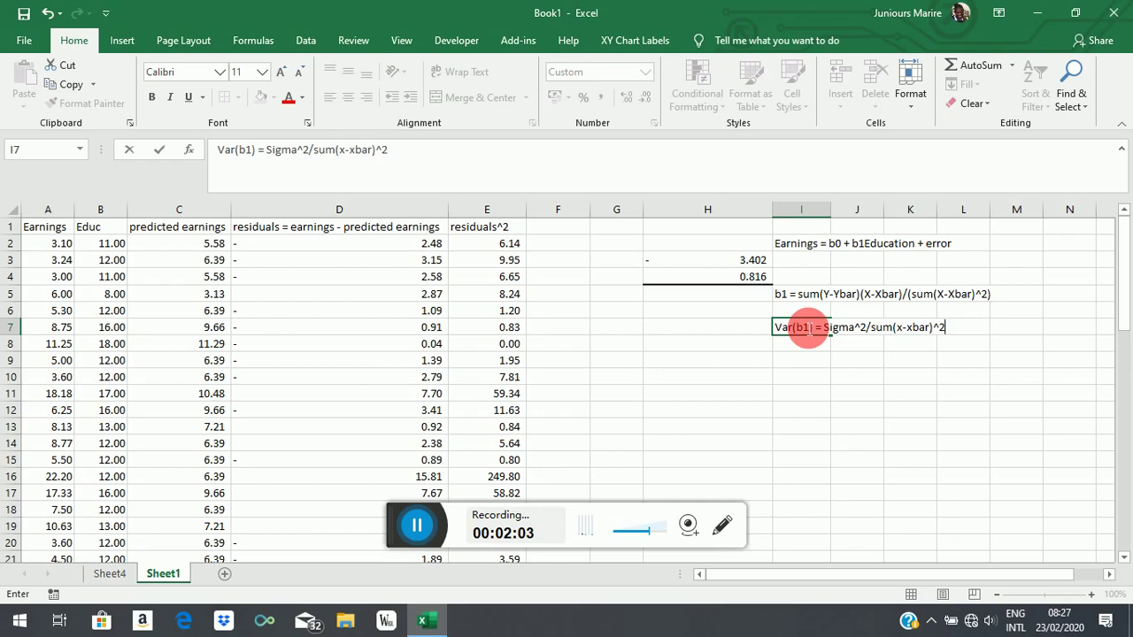
key("ctrl+Return")
key("Return")
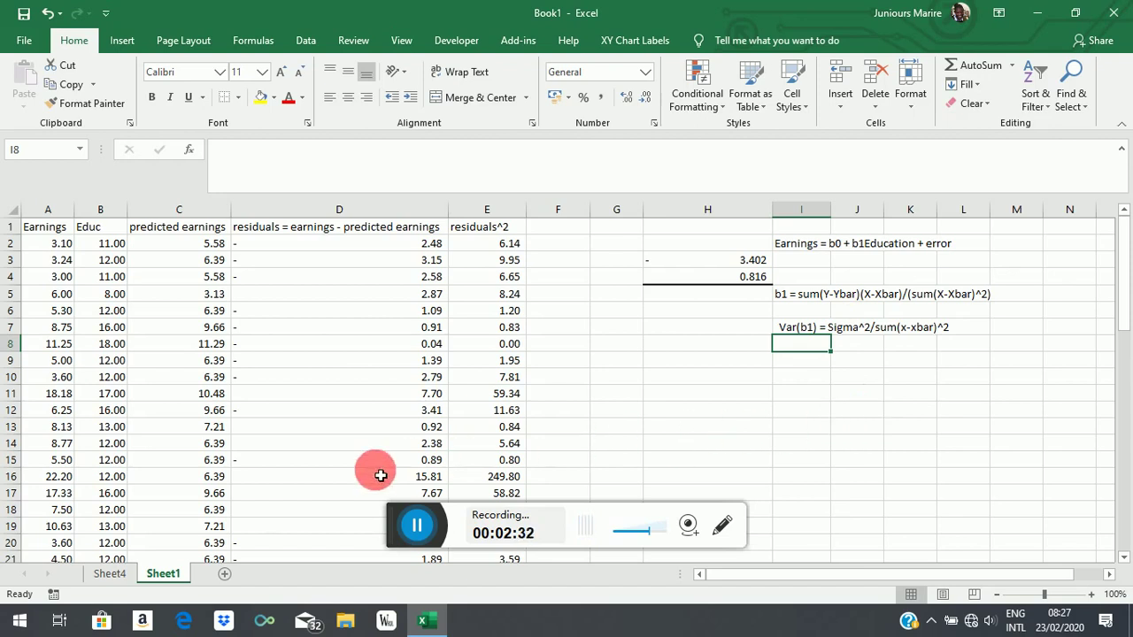
Check the regression output on Sheet4, and enter the column header "(ed-edbar)^2" in cell F1 of Sheet1.
left_click(110, 573)
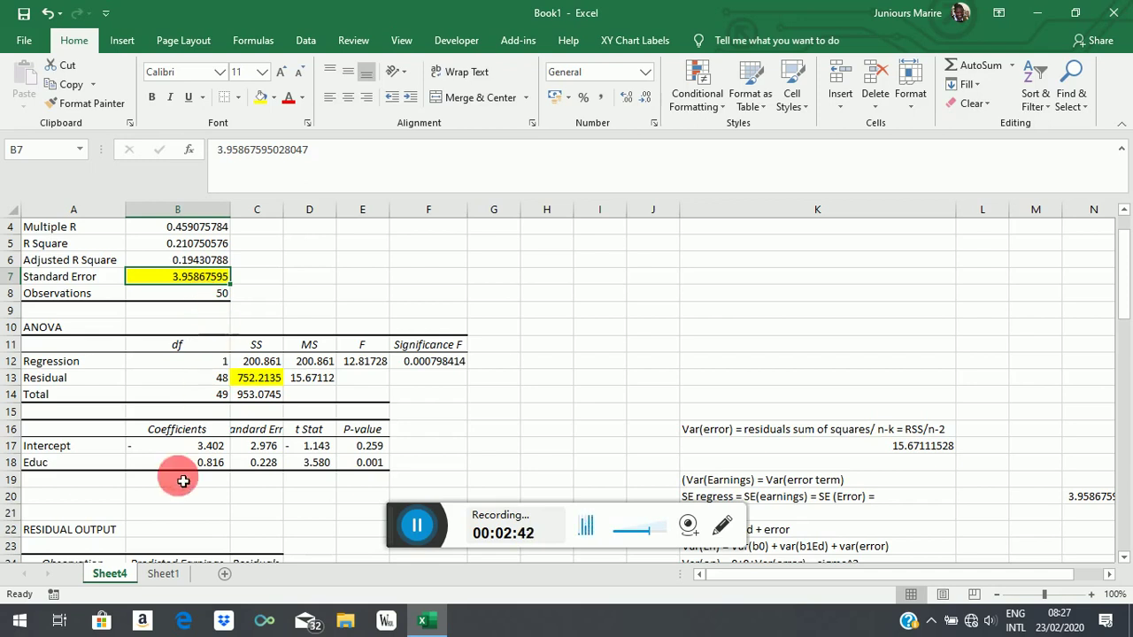
left_click(165, 574)
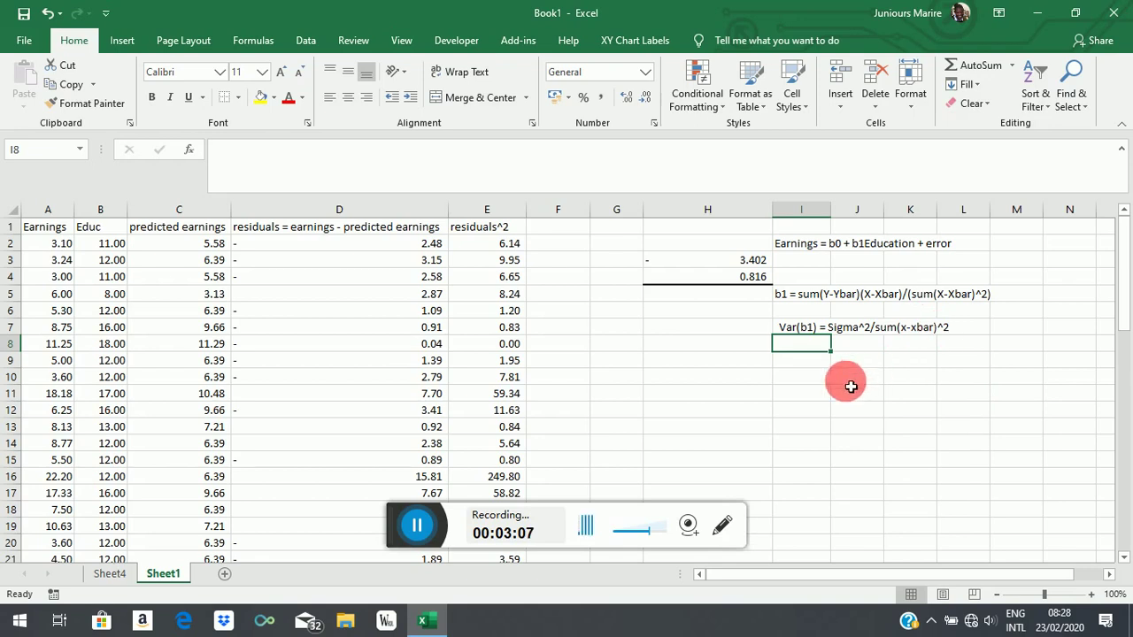
left_click(567, 232)
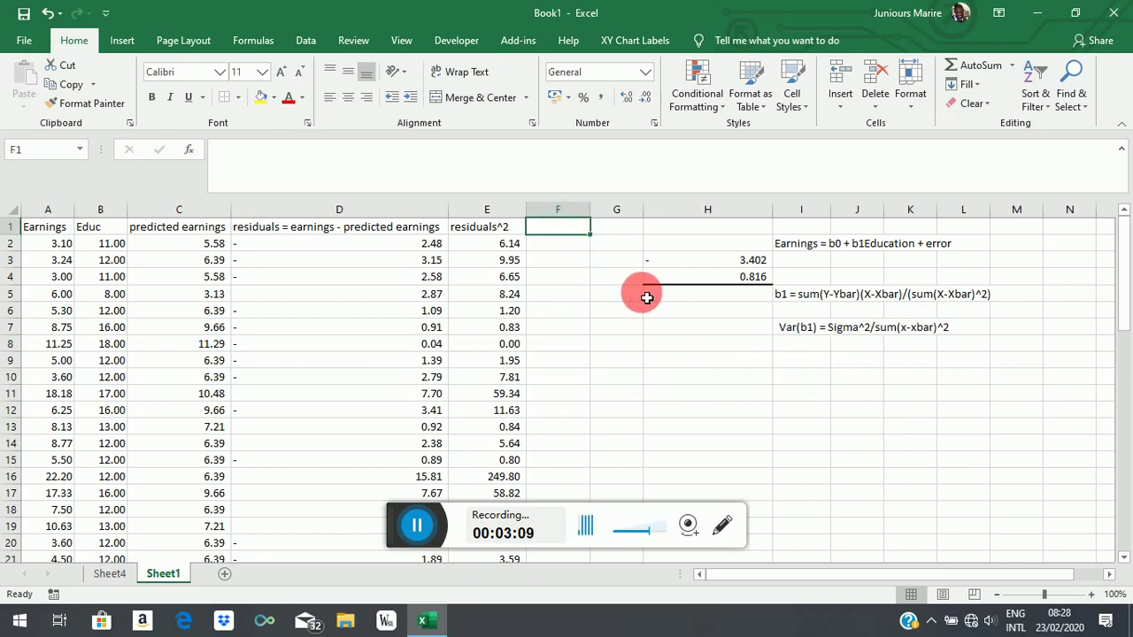
type("ed")
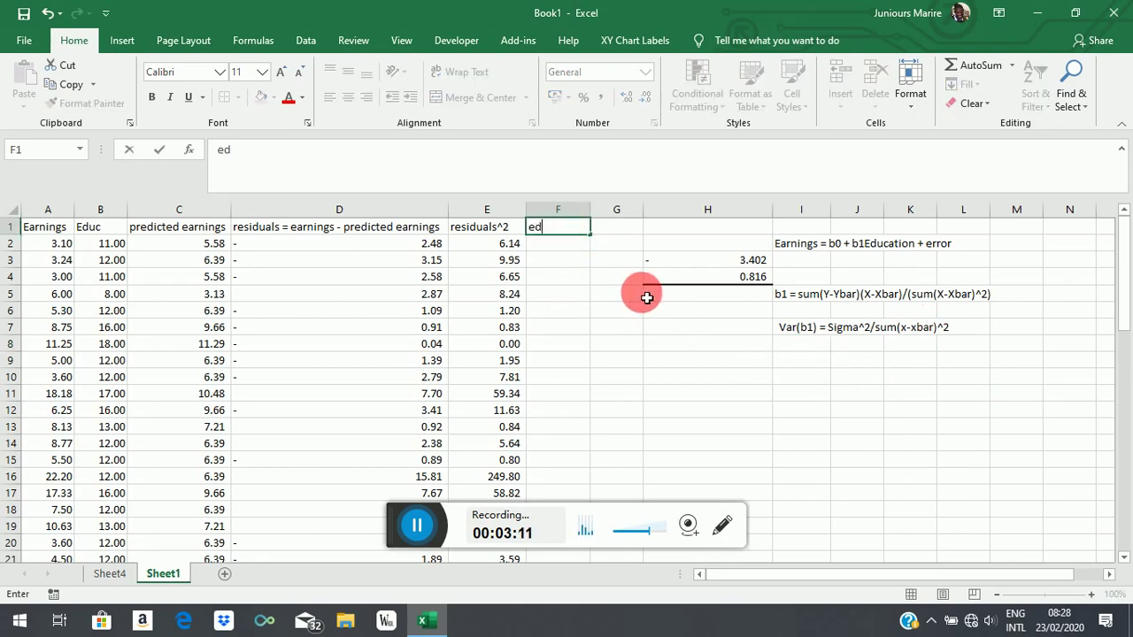
type("-edbar")
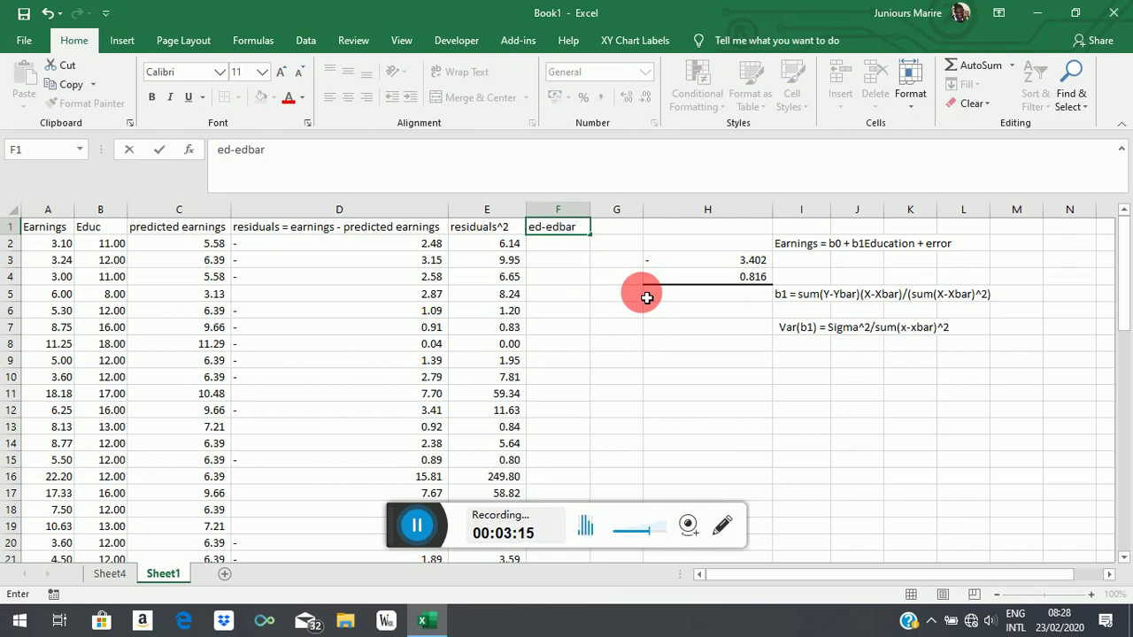
type(")^^")
key("BackSpace")
type("2")
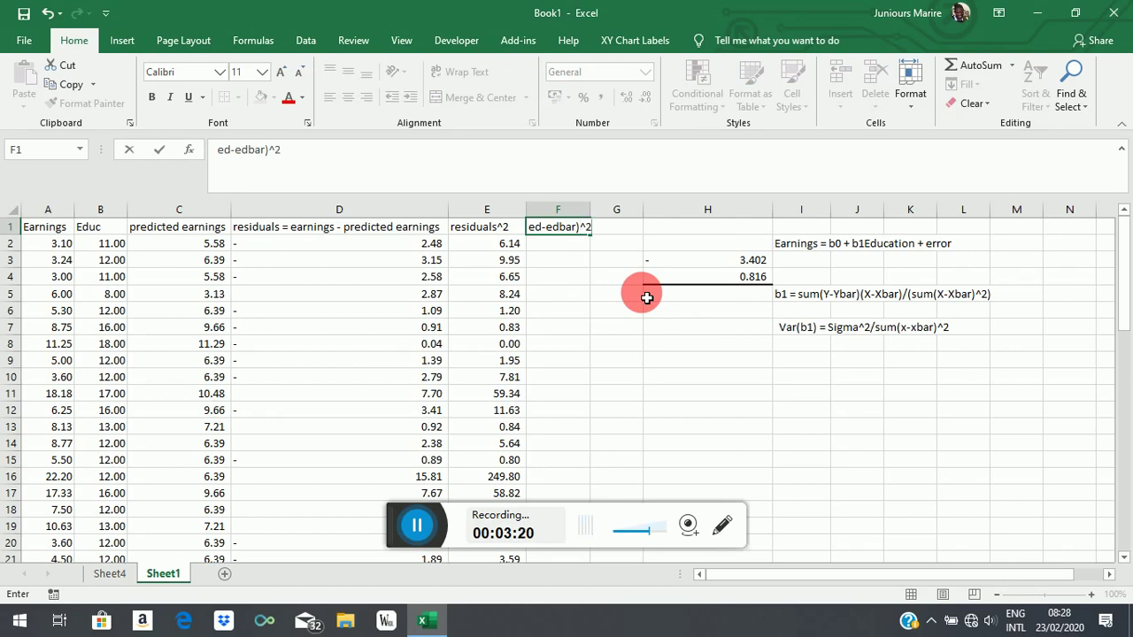
left_click(539, 233)
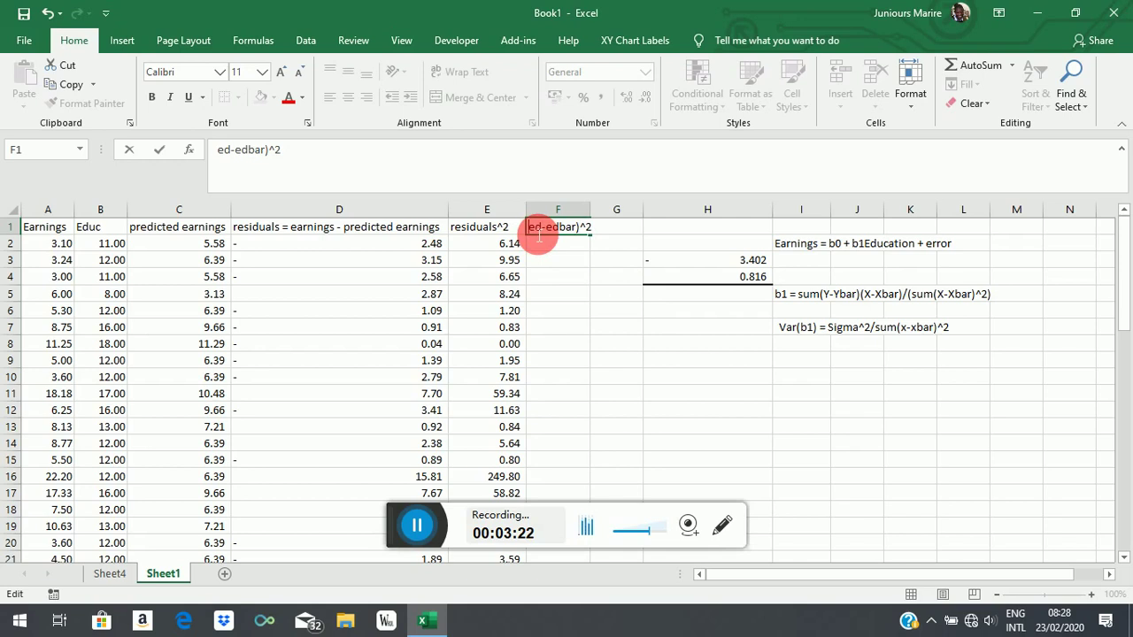
type("(")
Write the formula =(B2-AVERAGE(B2:B51))^2 in cell F2 for the squared deviation of education from its mean.
left_click(555, 253)
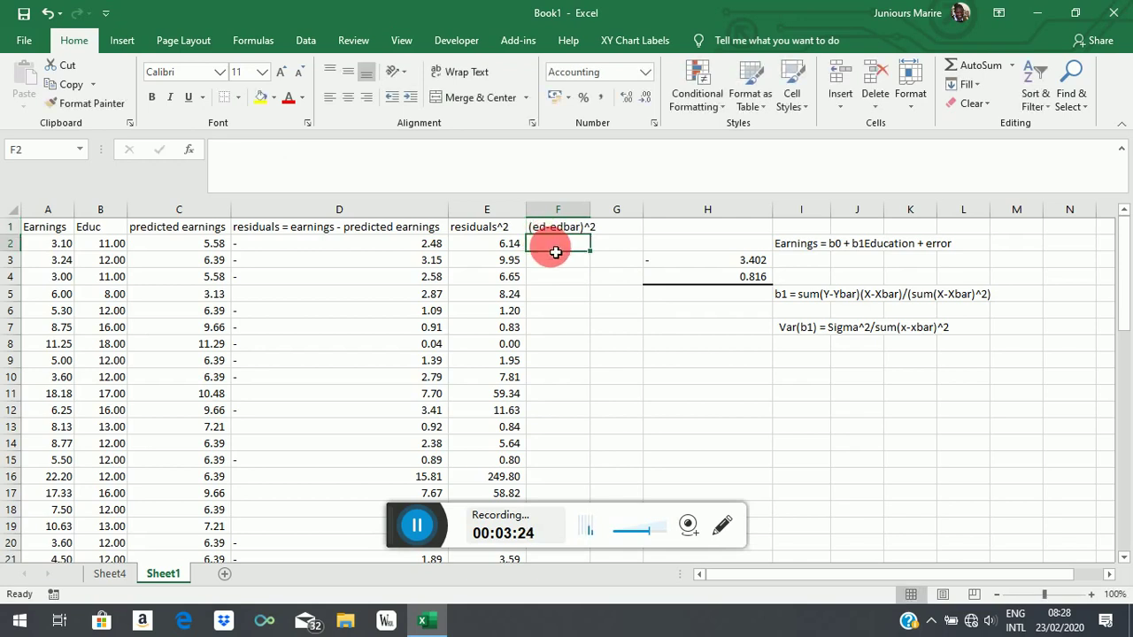
type("=")
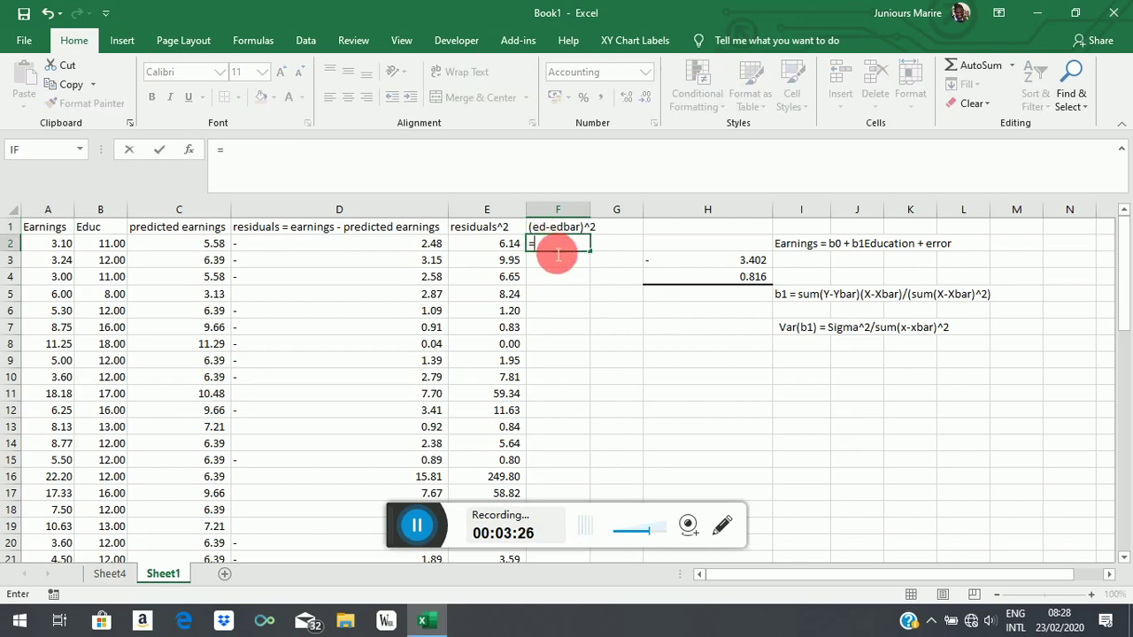
left_click(101, 246)
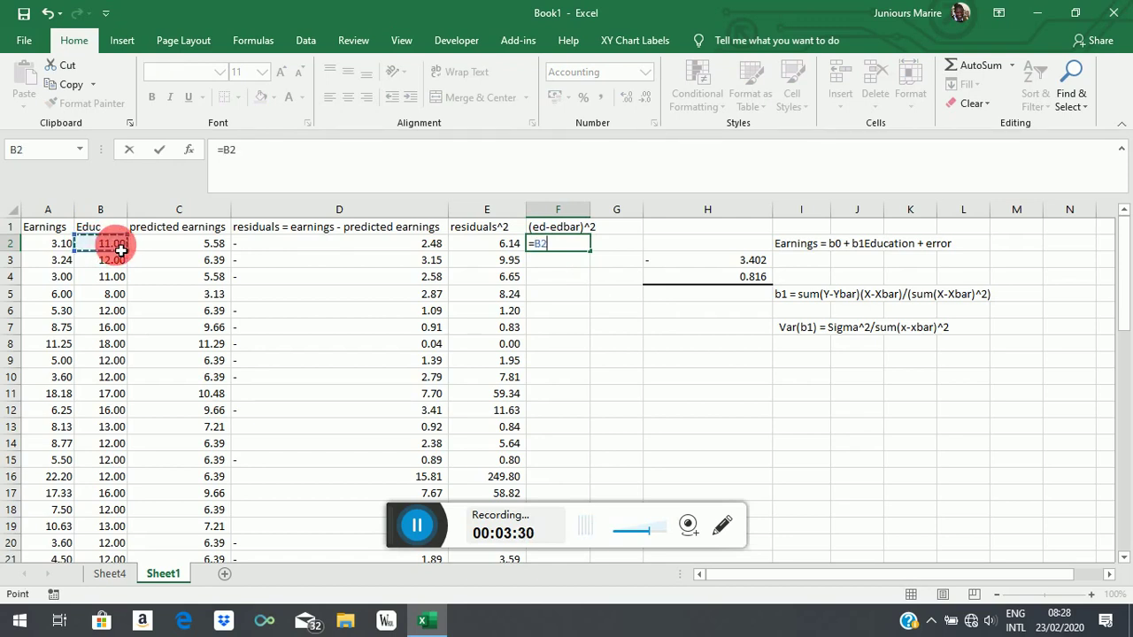
key("BackSpace")
key("BackSpace")
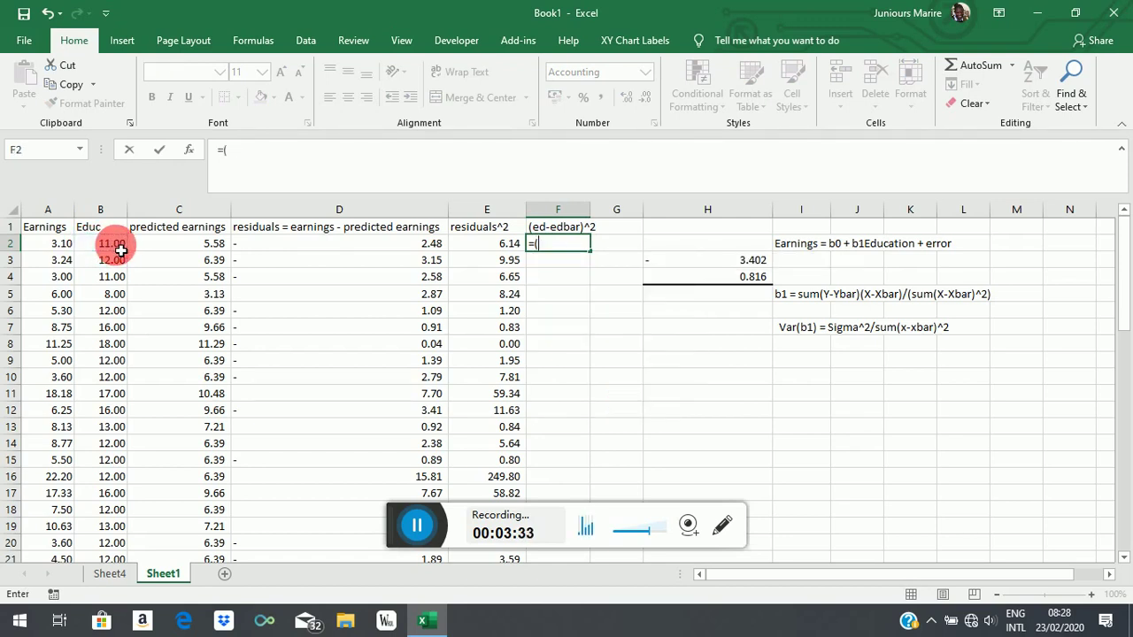
left_click(112, 248)
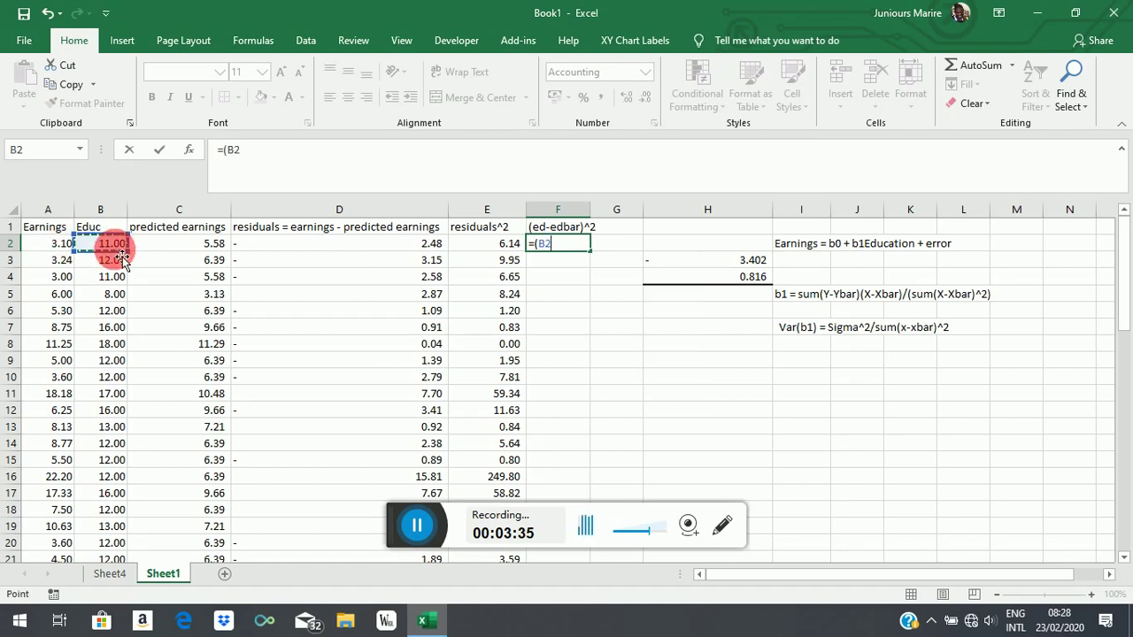
type("-avera")
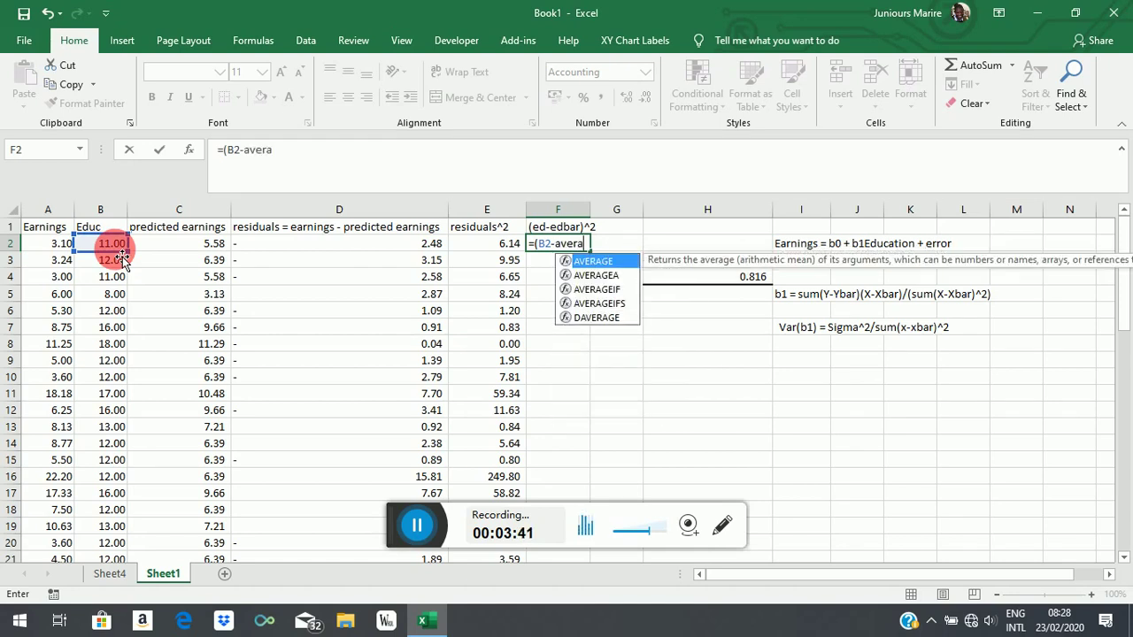
double_click(607, 262)
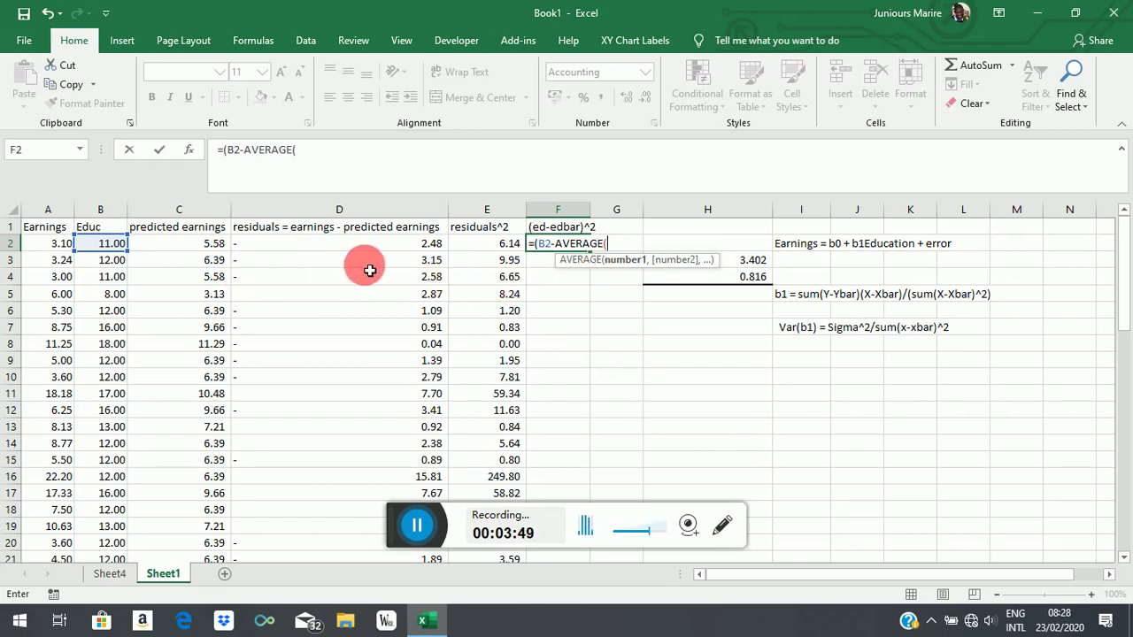
left_click(110, 248)
left_click_drag(109, 248, 120, 532)
type(")")
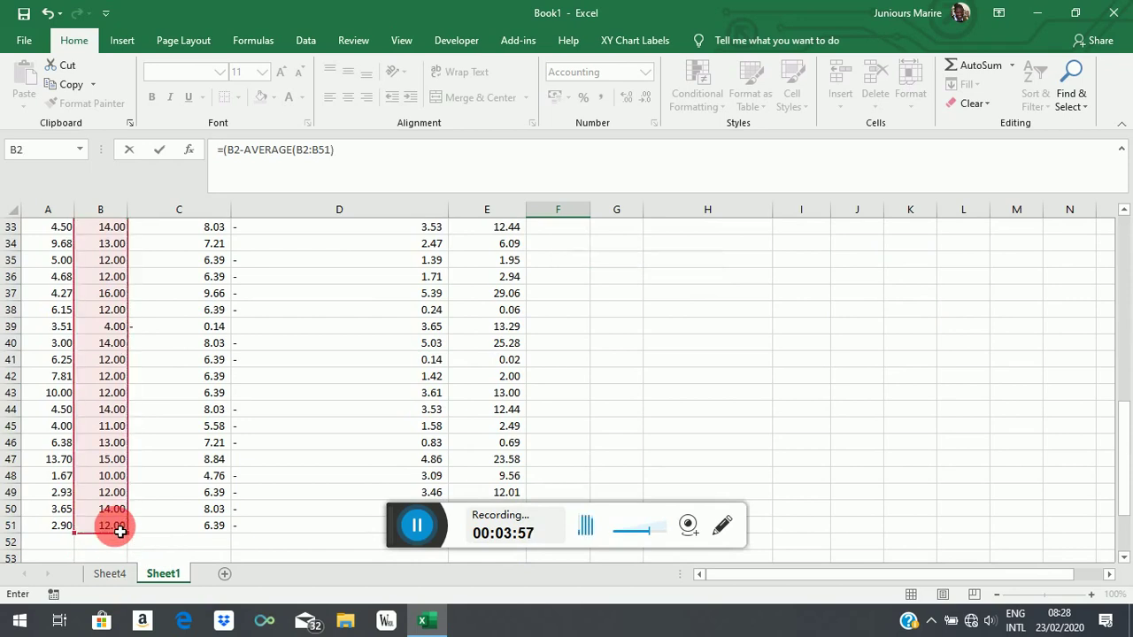
scroll(620, 292, "up", 11)
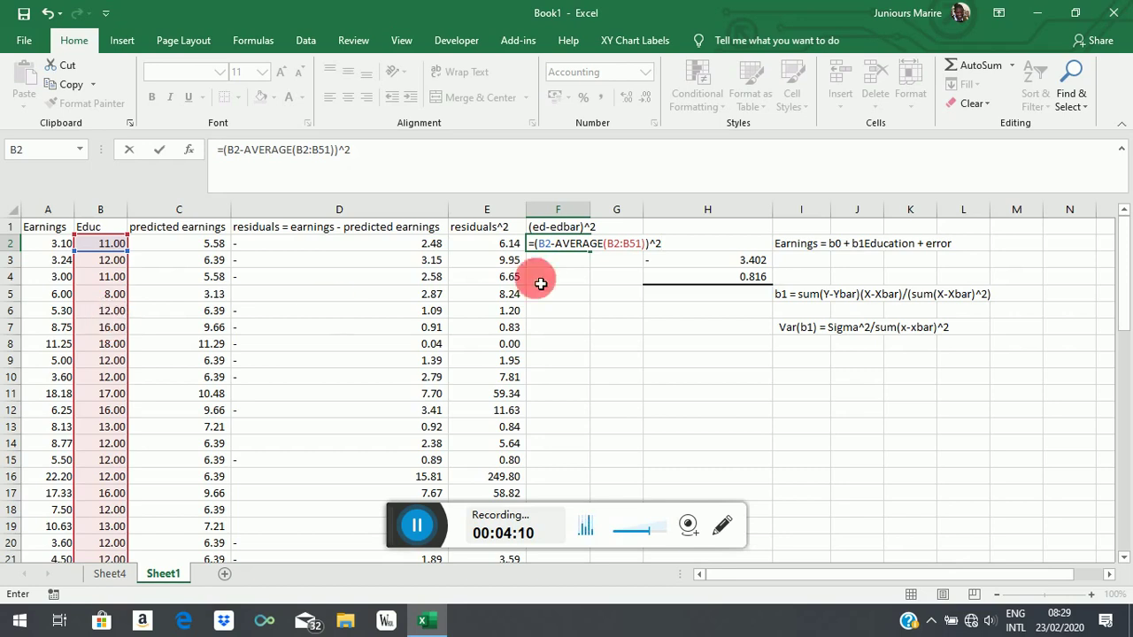
Make the averaging range in cell F2 absolute so the formula reads =(B2-AVERAGE($B$2:$B$51))^2.
left_click(615, 247)
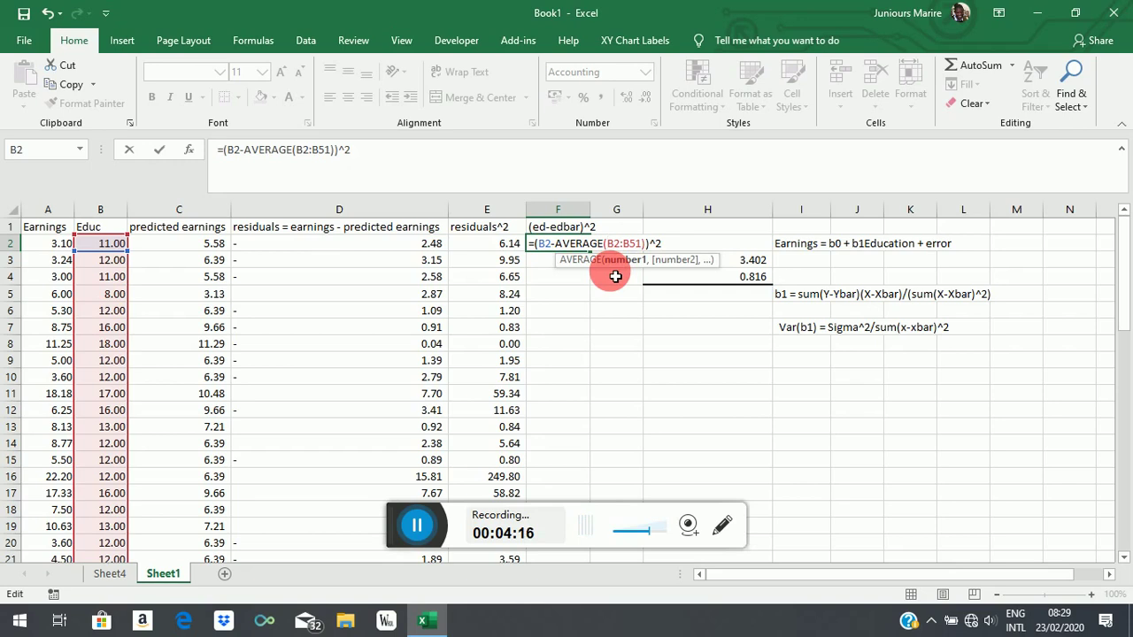
type("$B")
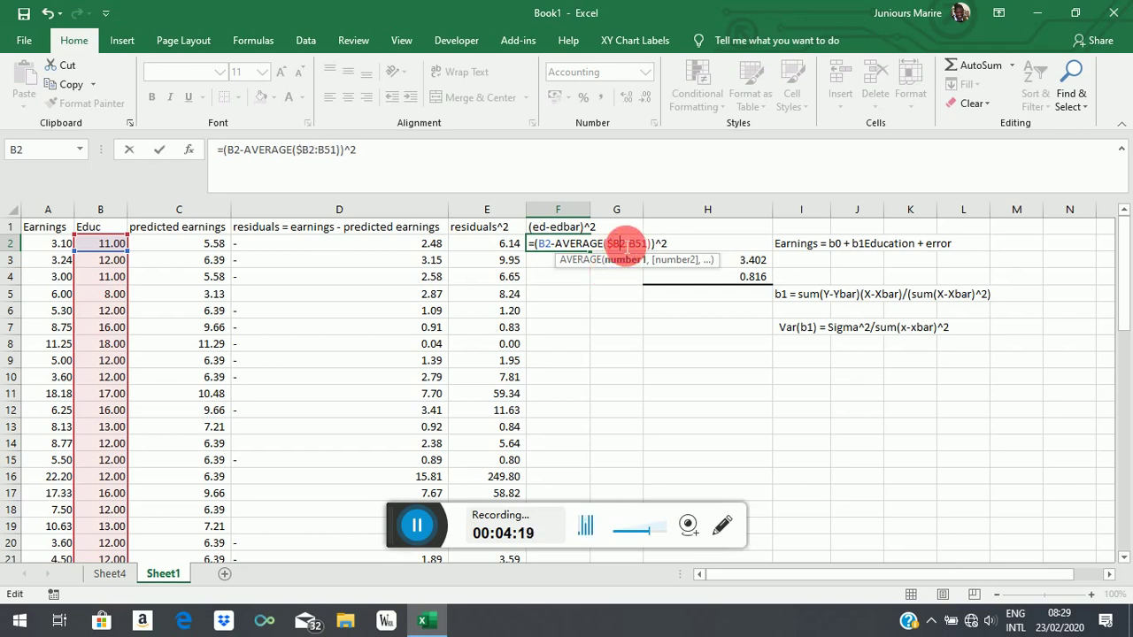
type("$2:")
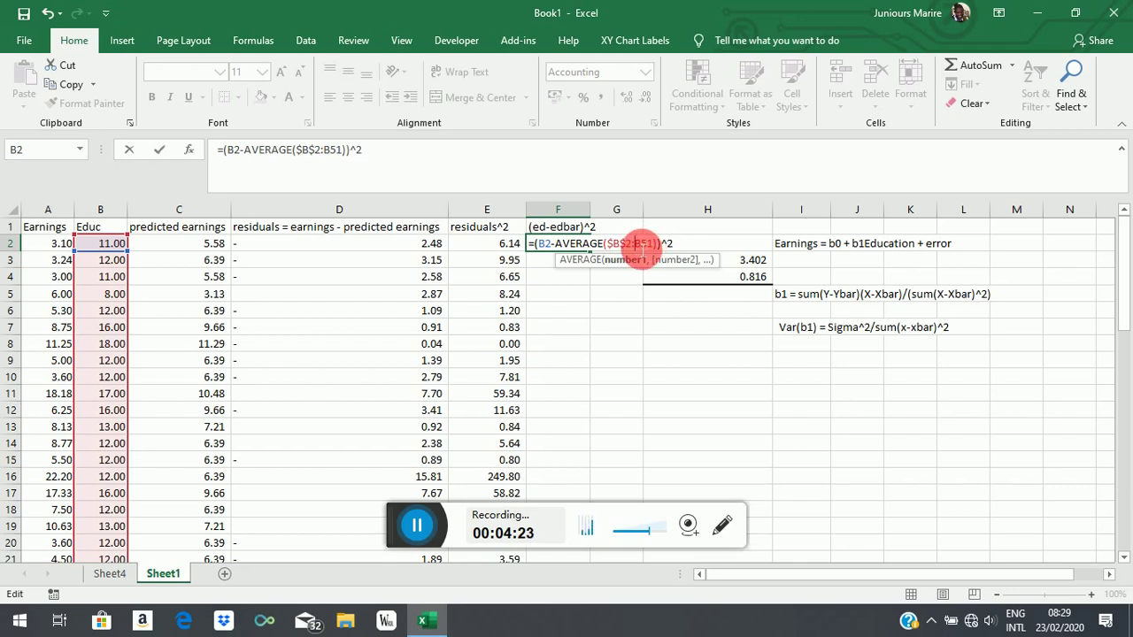
type("$B")
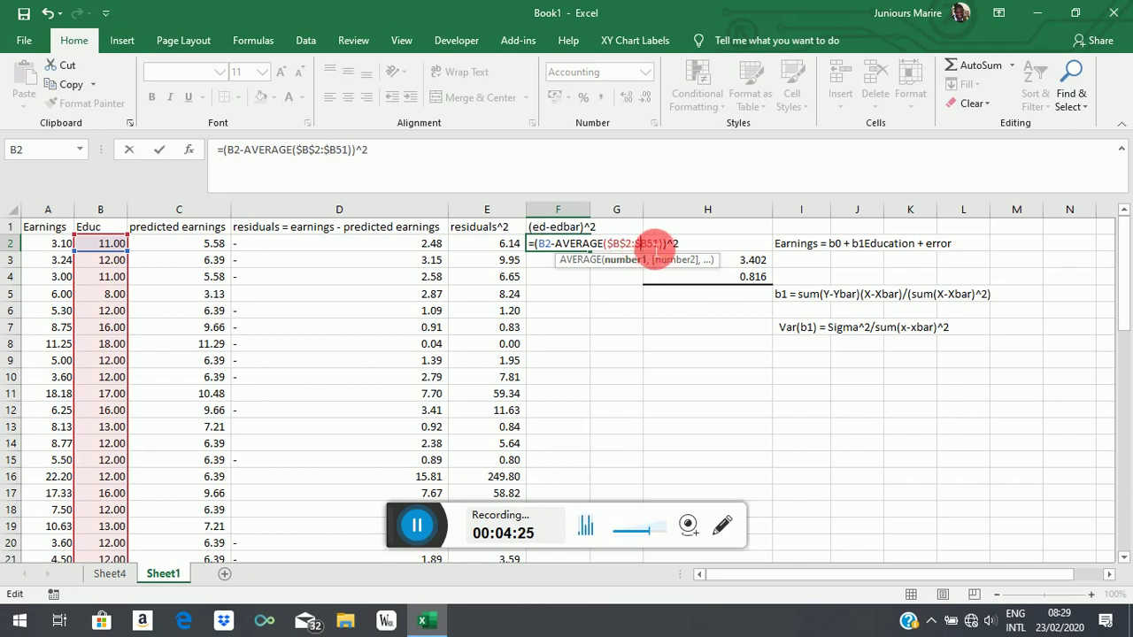
type("$")
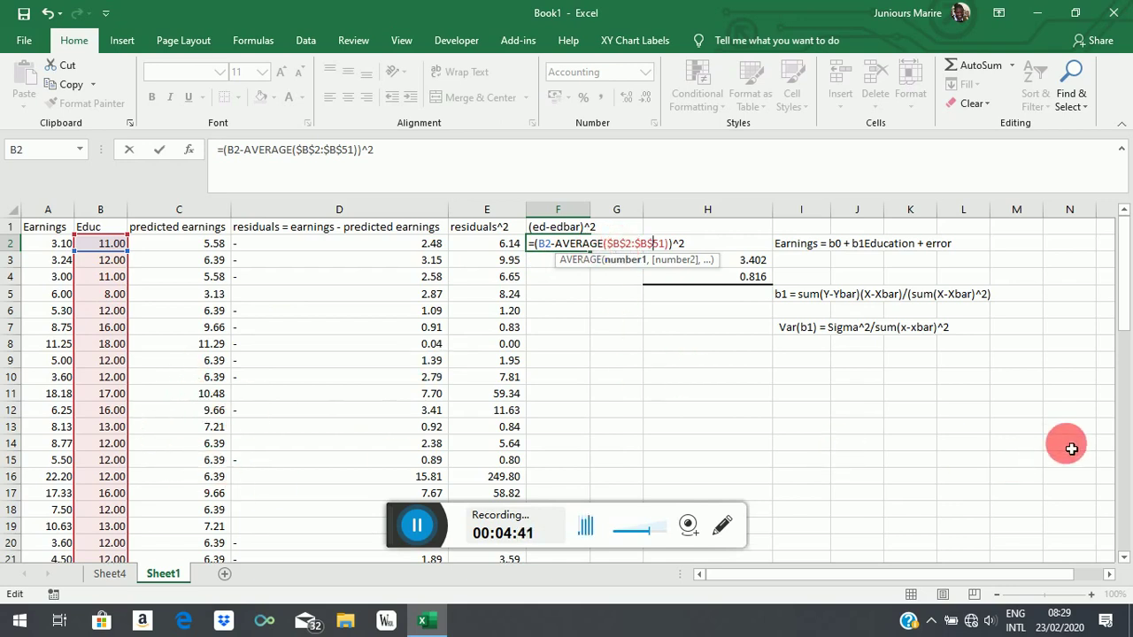
key("Return")
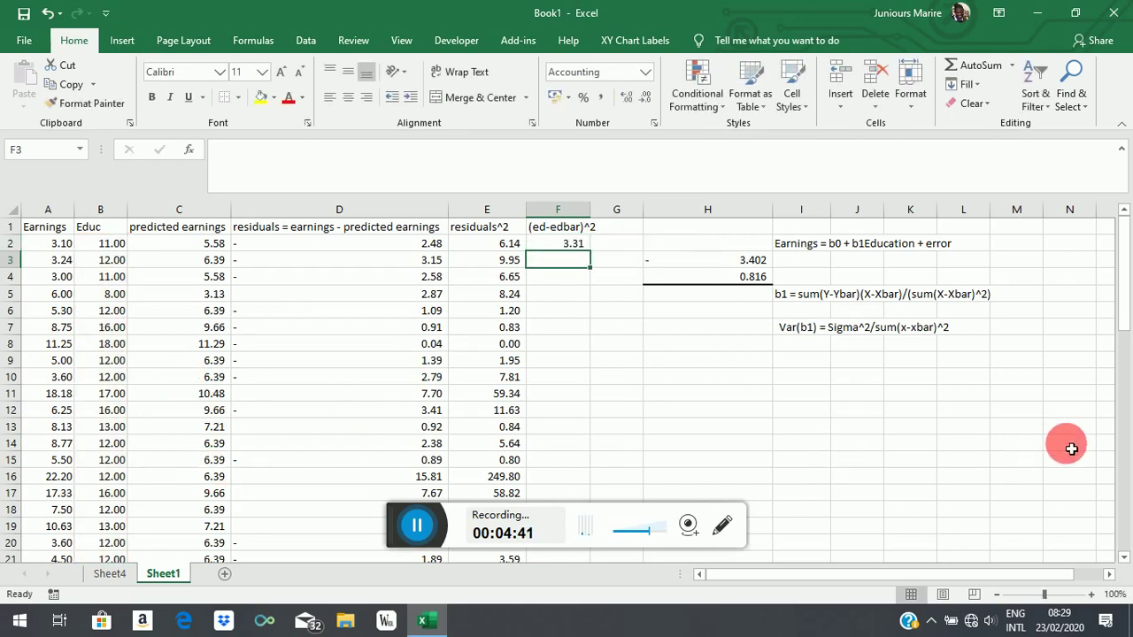
Fill the squared education deviation formula from cell F2 down to the last data row, F51.
left_click(567, 250)
double_click(590, 252)
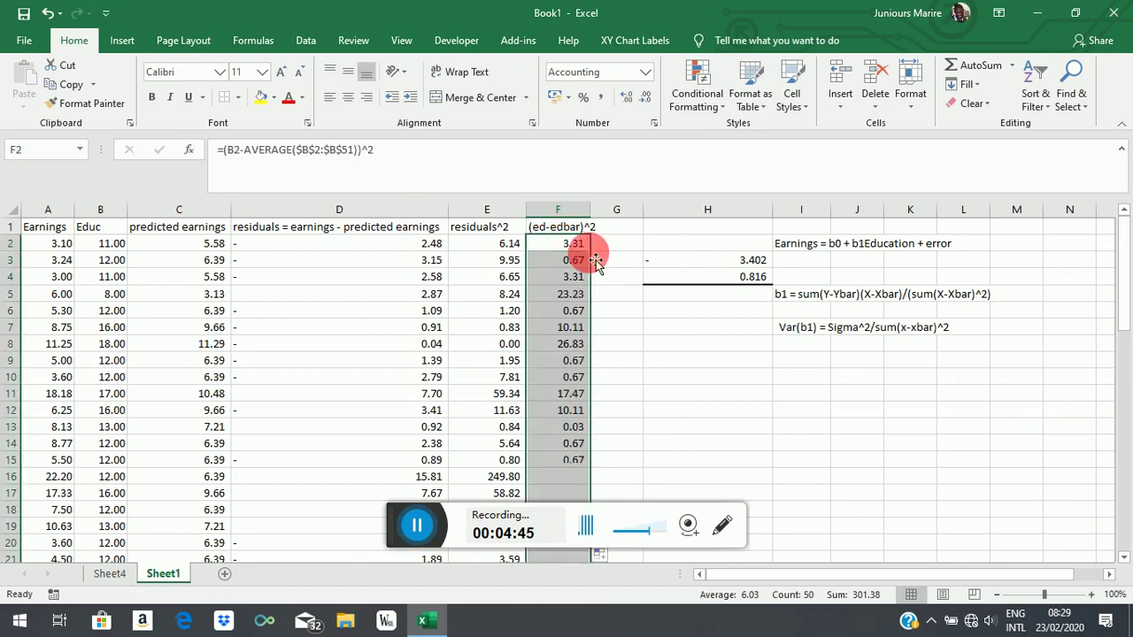
scroll(746, 410, "down", 19)
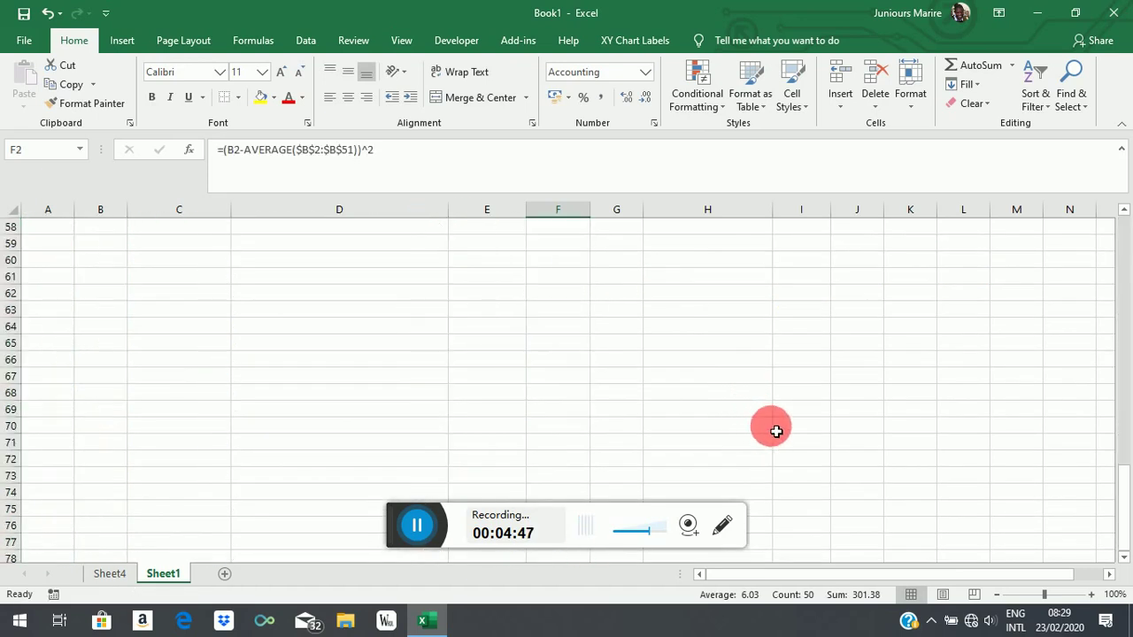
scroll(776, 431, "up", 11)
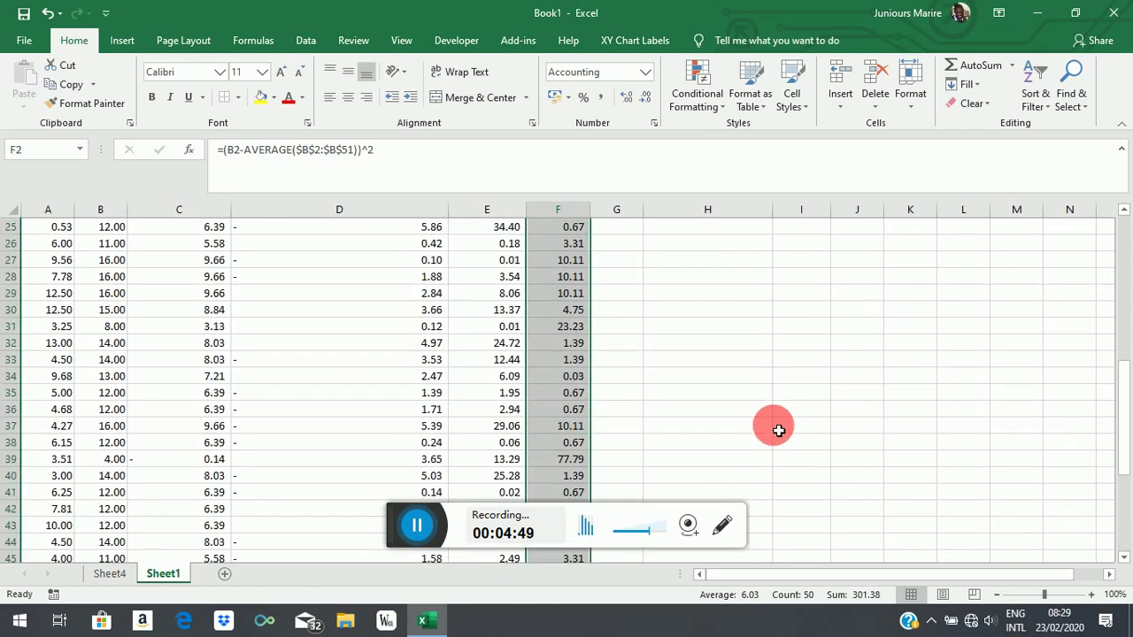
scroll(778, 431, "up", 8)
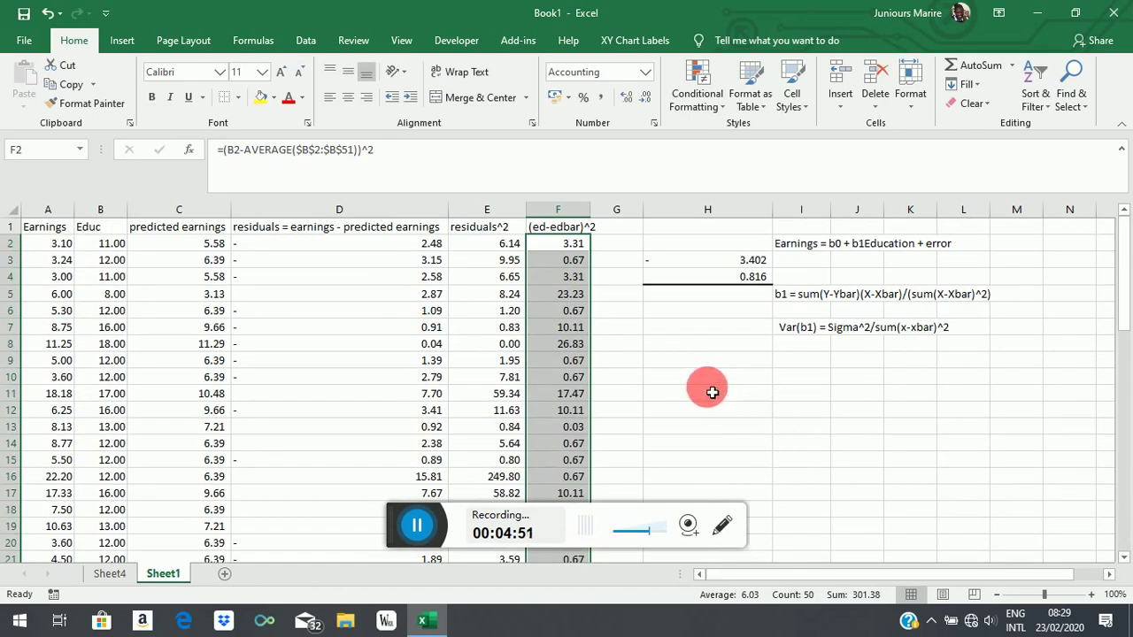
Enter the label "RSS" in cell I9.
left_click(795, 363)
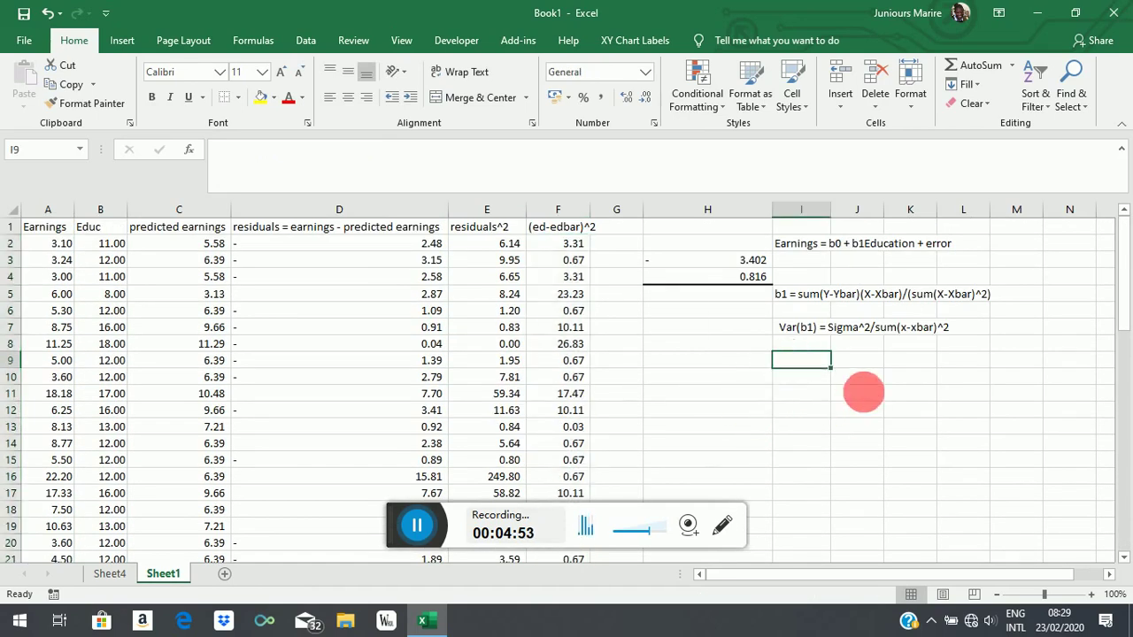
type("sum")
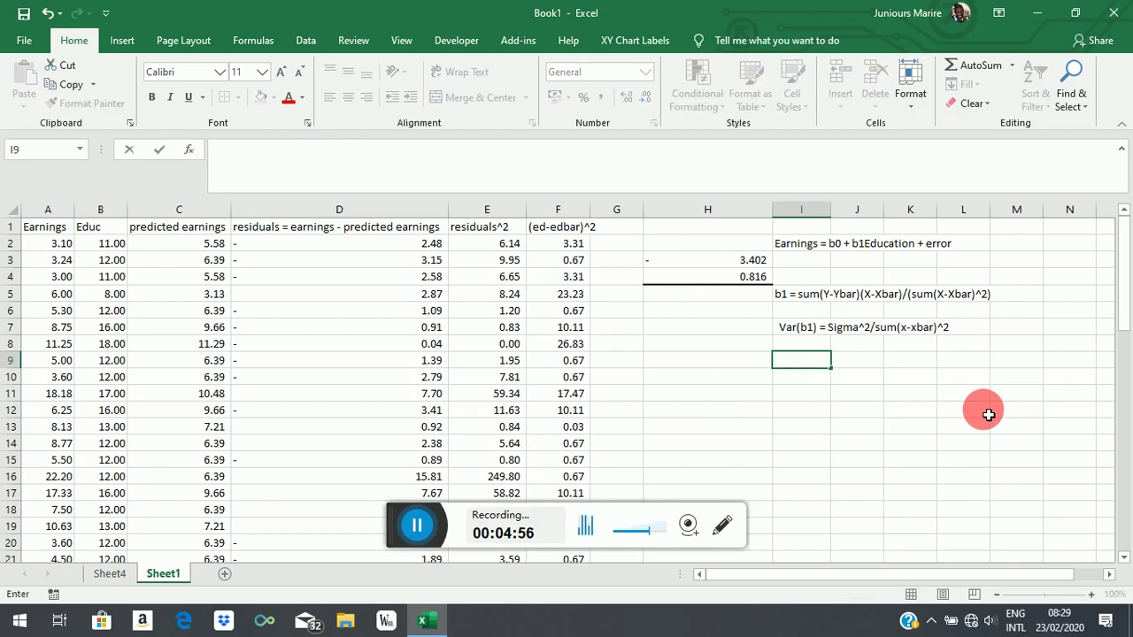
type("RSS")
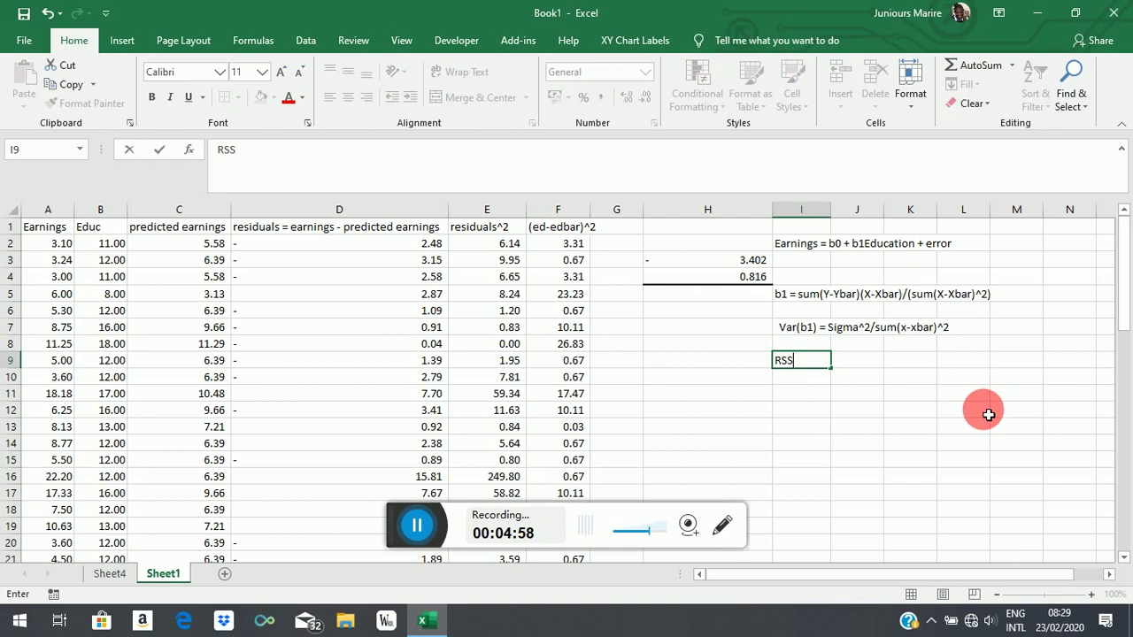
Sum the squared residuals in cell J9 with the formula =SUM(E2:E51).
left_click(871, 361)
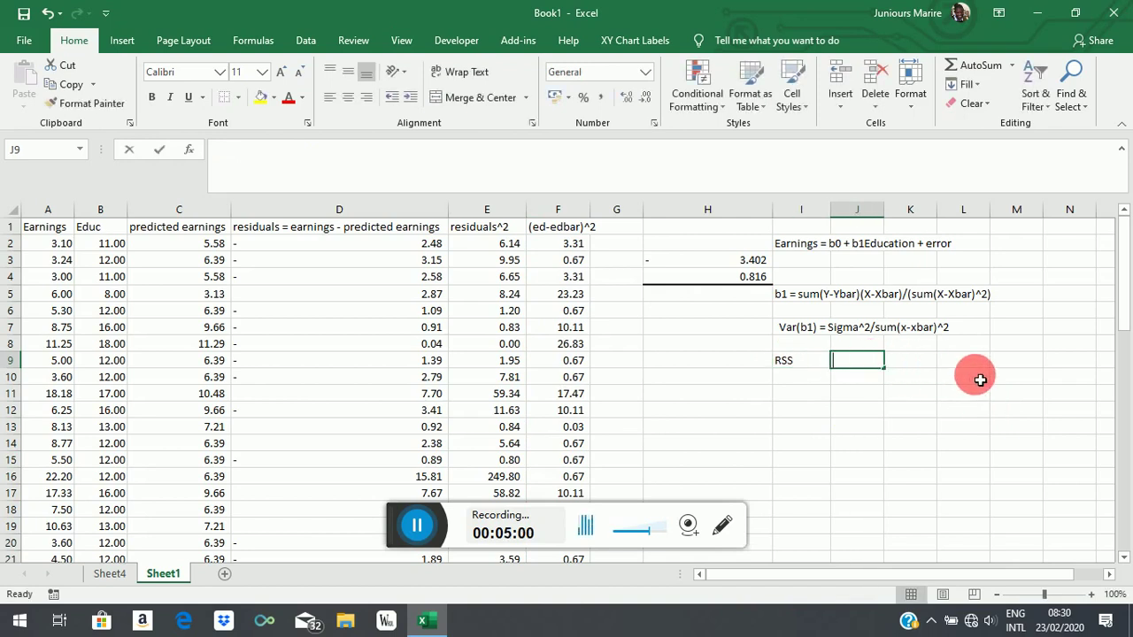
type("=sum")
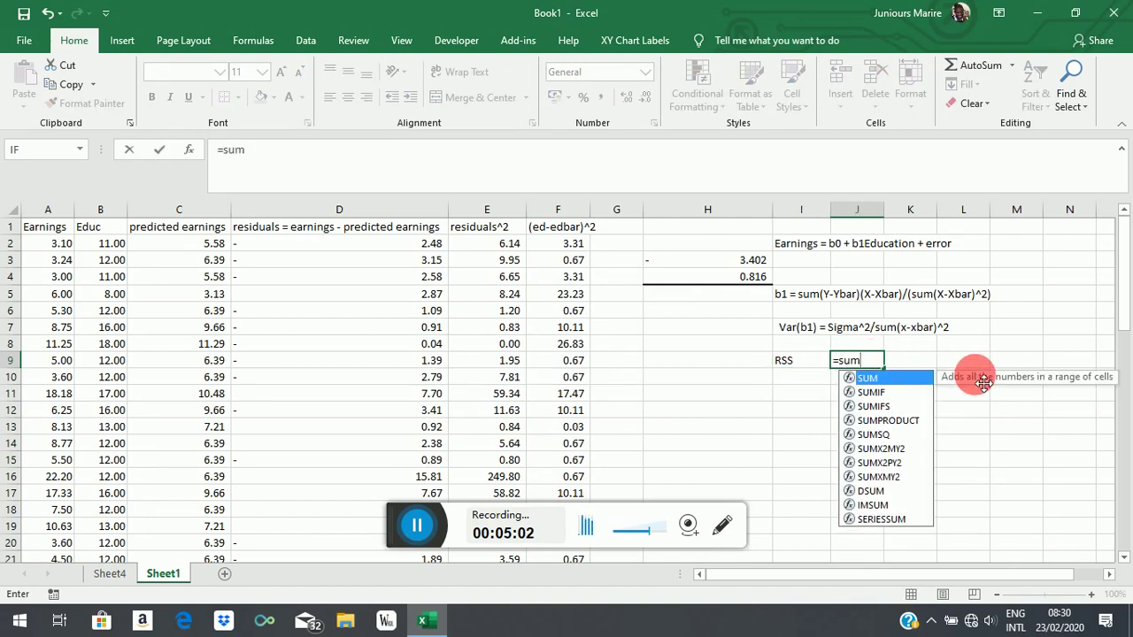
double_click(894, 379)
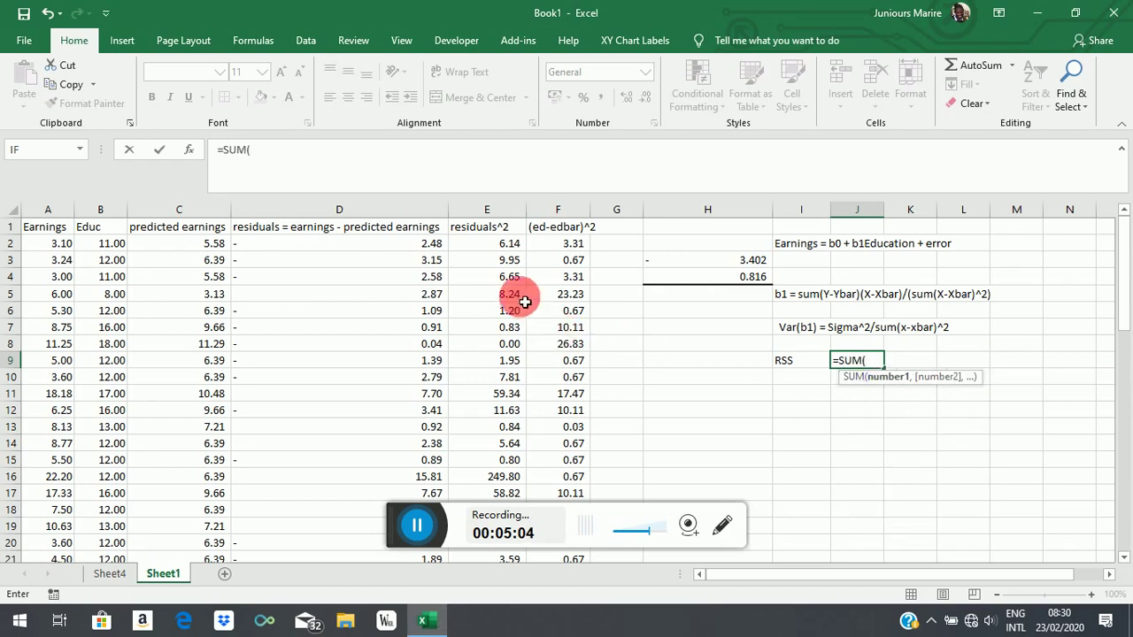
left_click(501, 246)
left_click_drag(501, 247, 496, 412)
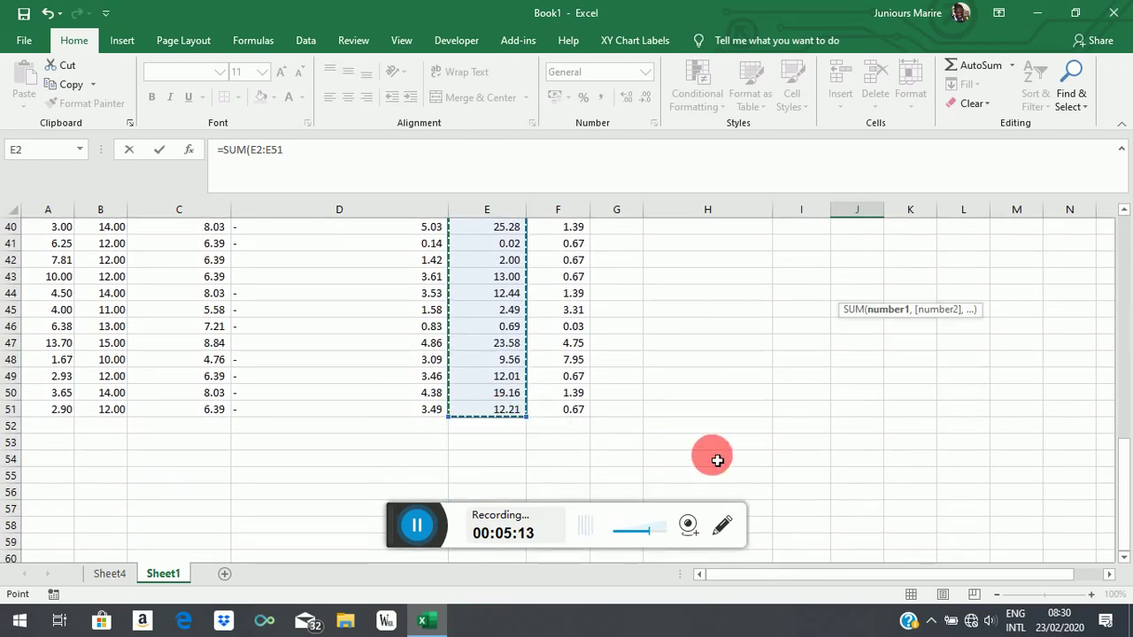
type(")")
key("Return")
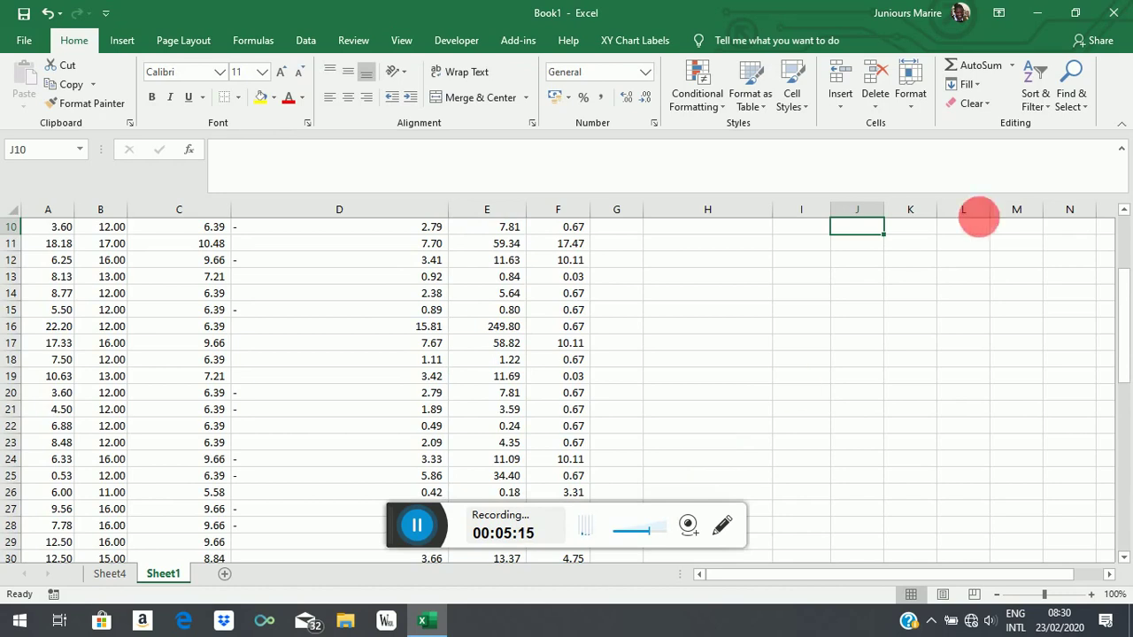
scroll(897, 384, "up", 3)
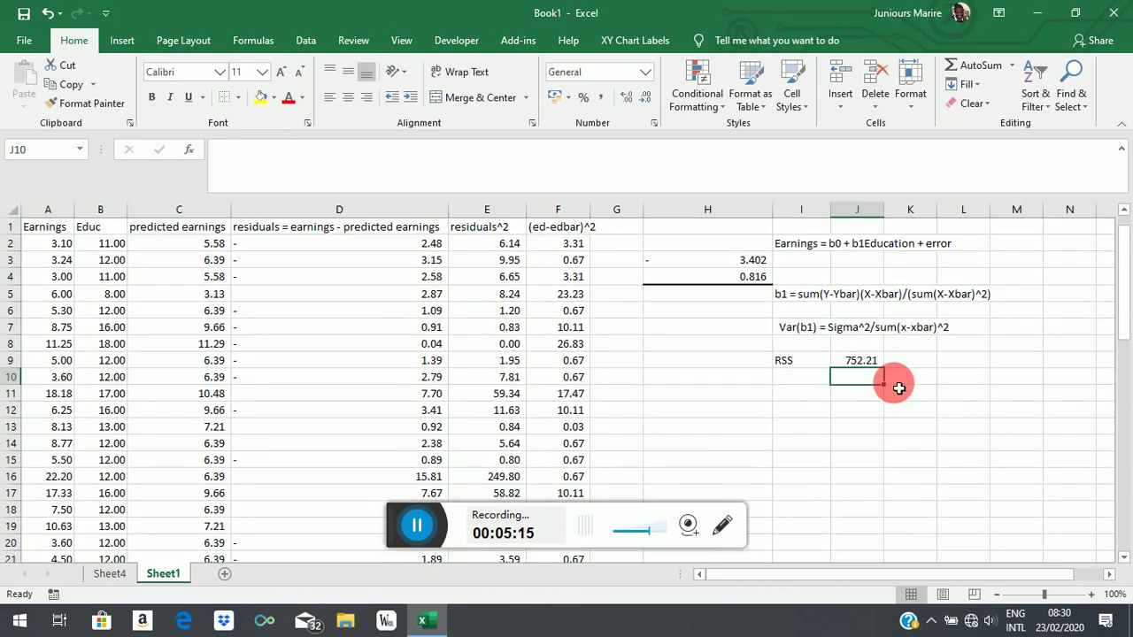
Enter the label "sum(ed-edbar)^2" in cell I10 and autofit the width of column I.
left_click(801, 376)
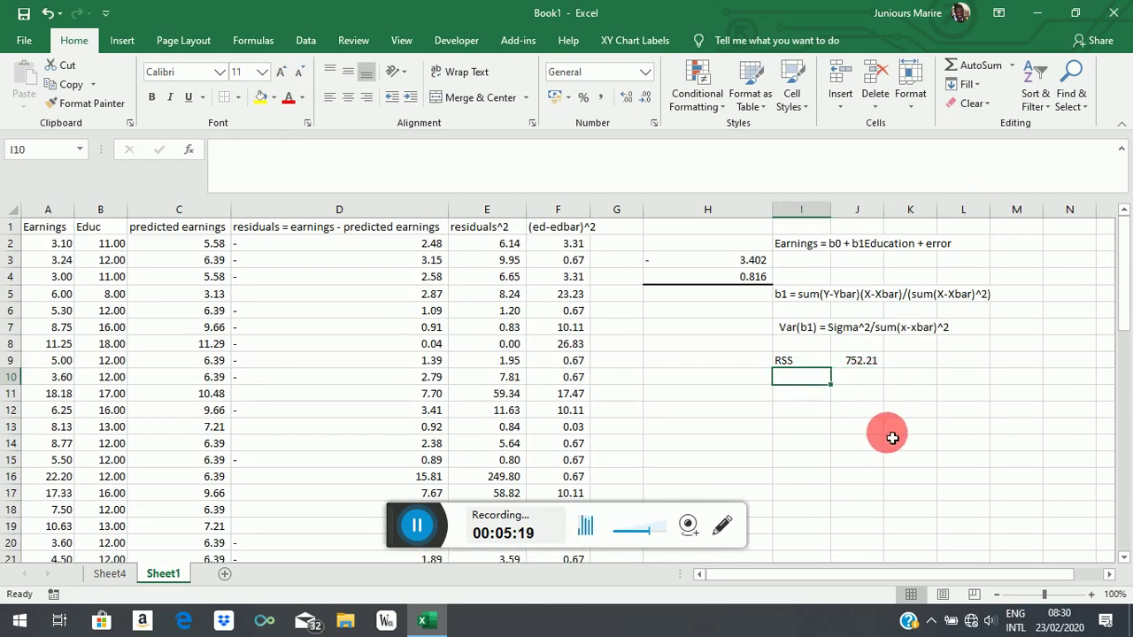
type("sum")
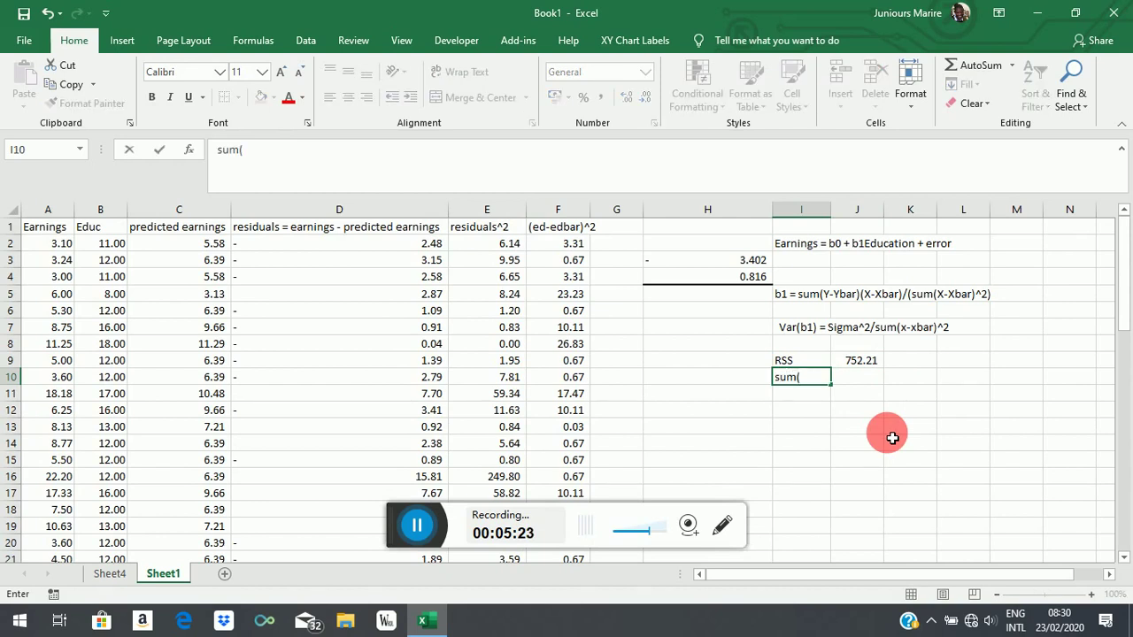
type("(ed-edbar)^2")
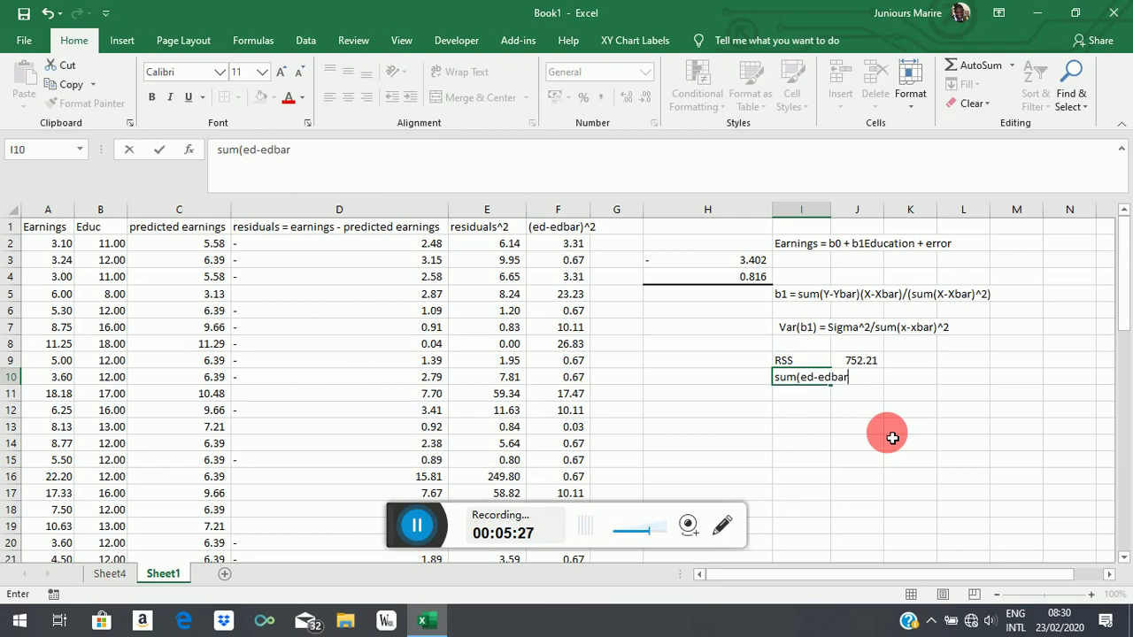
left_click(858, 442)
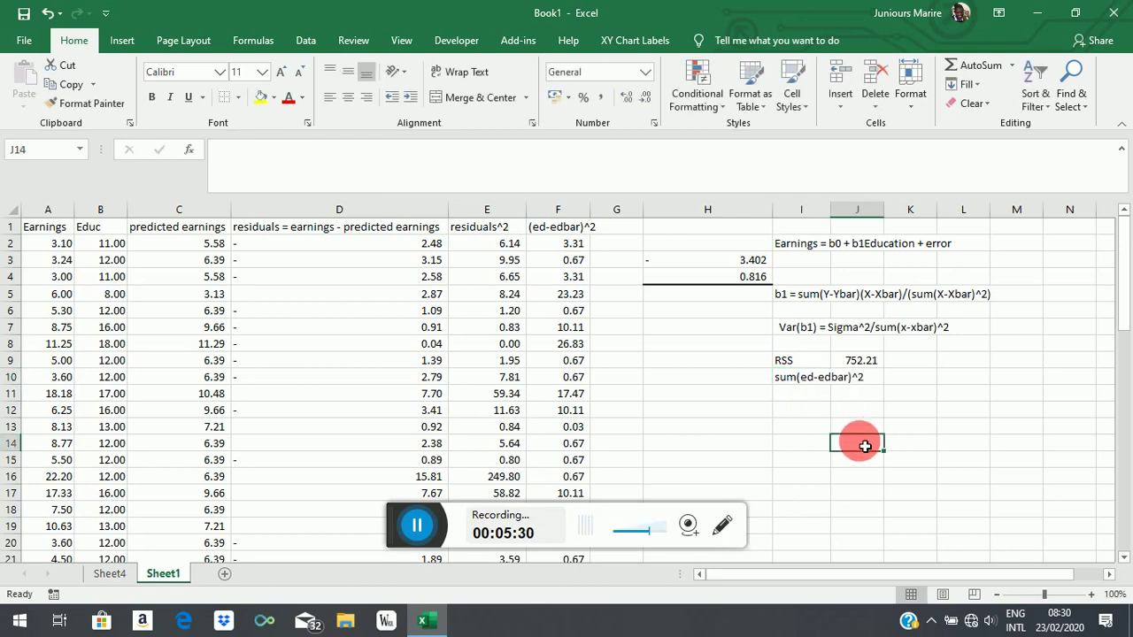
double_click(837, 218)
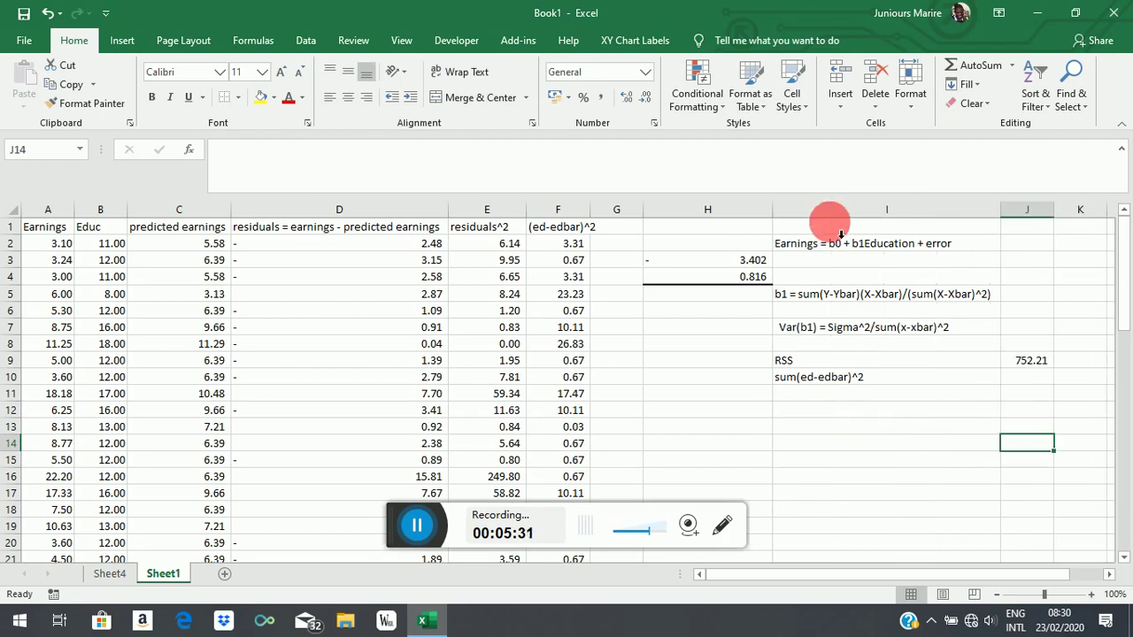
Sum the squared education deviations in cell J10 with the formula =SUM(F2:F51).
left_click(1025, 381)
type("=s")
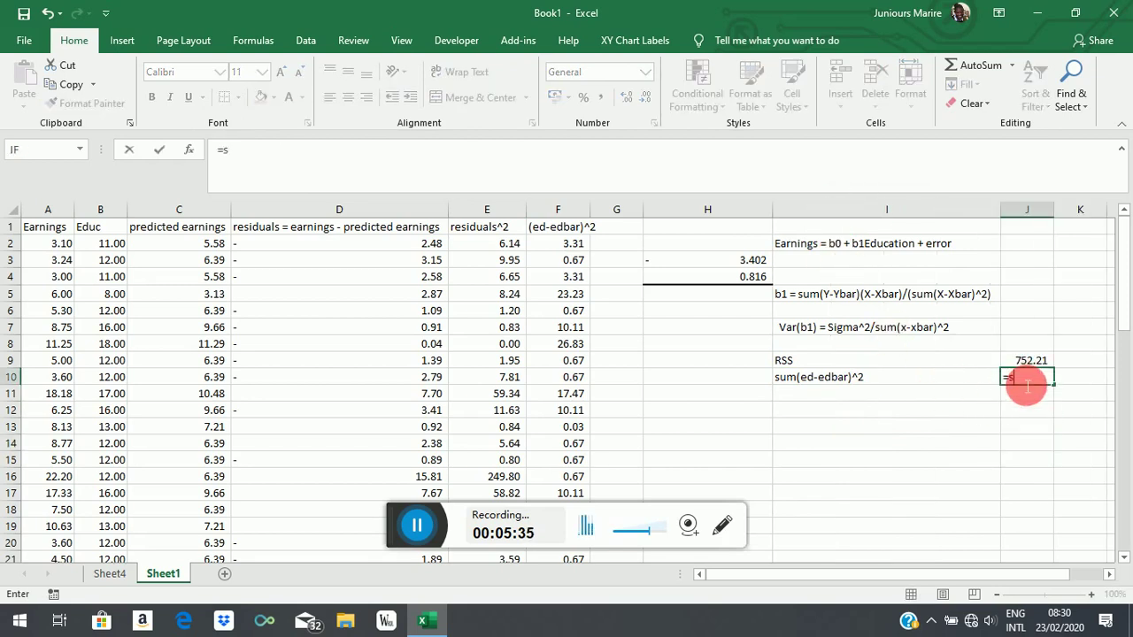
type("um")
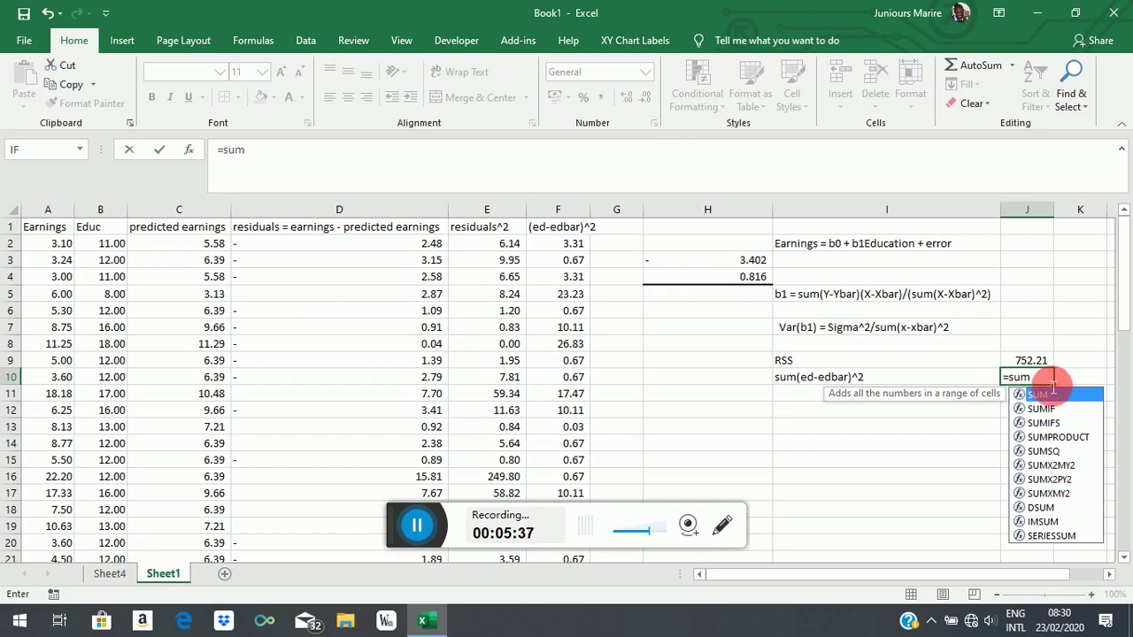
double_click(1046, 396)
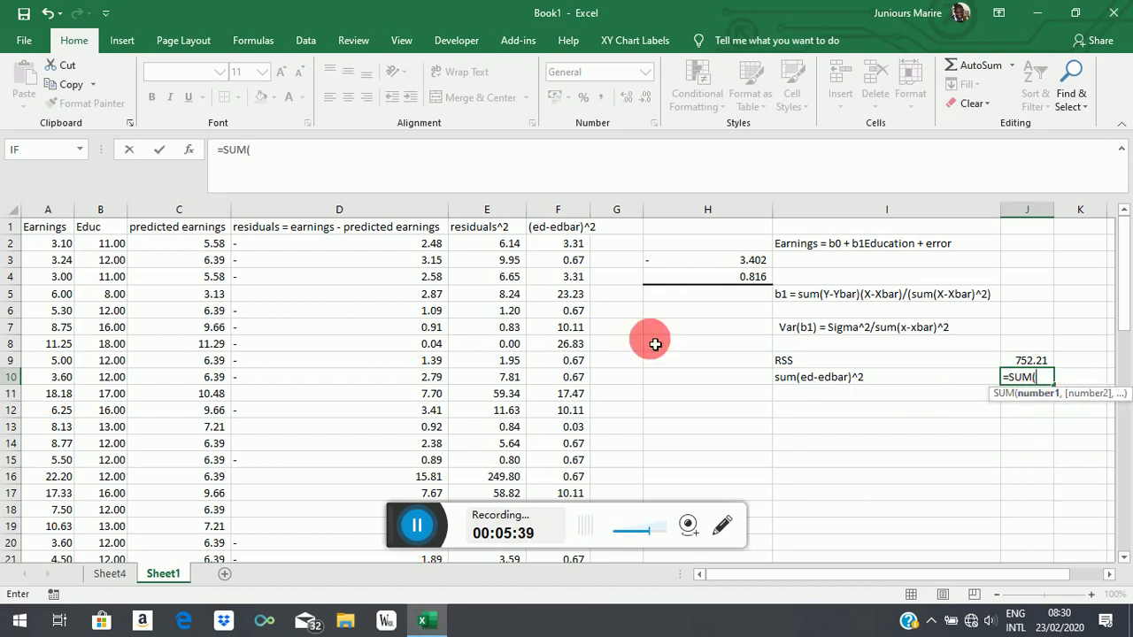
left_click_drag(567, 241, 578, 449)
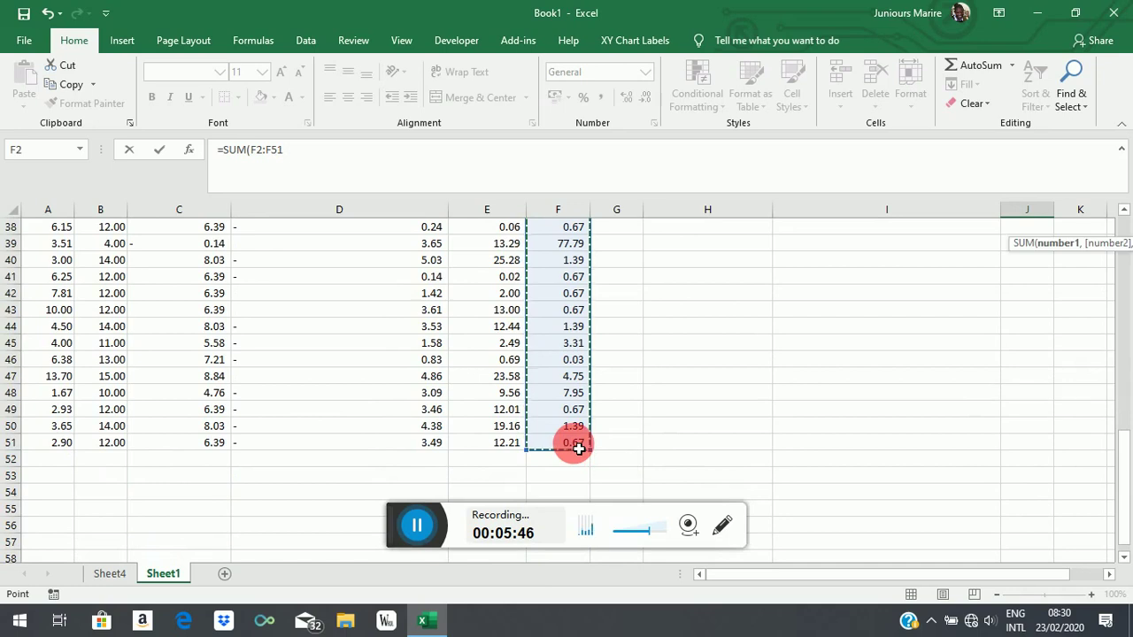
type(")")
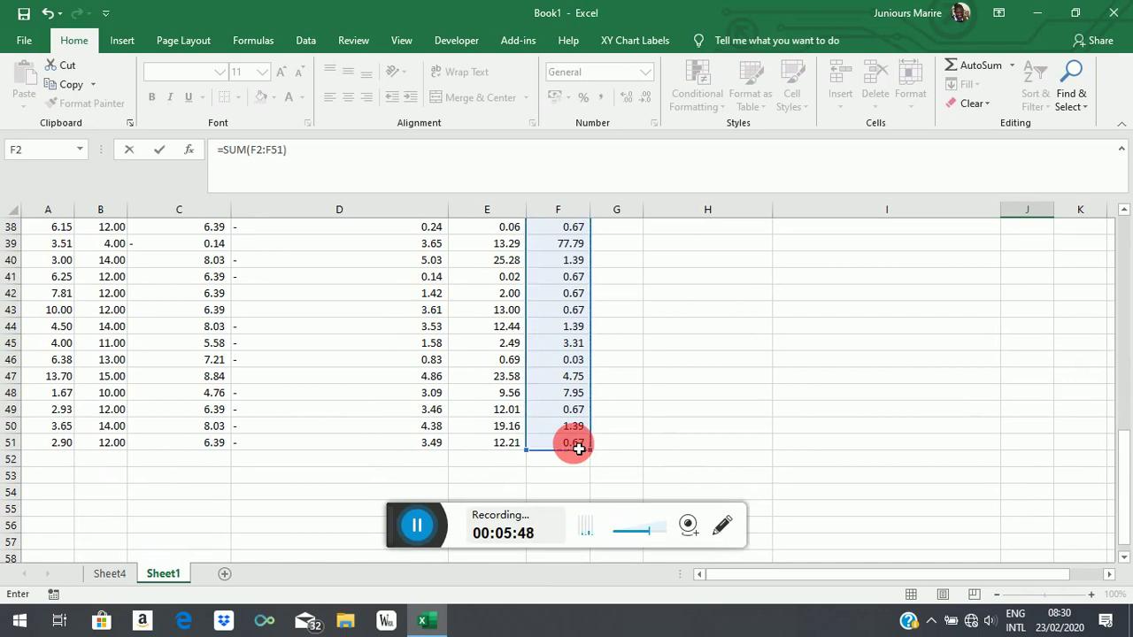
key("Return")
scroll(865, 354, "up", 3)
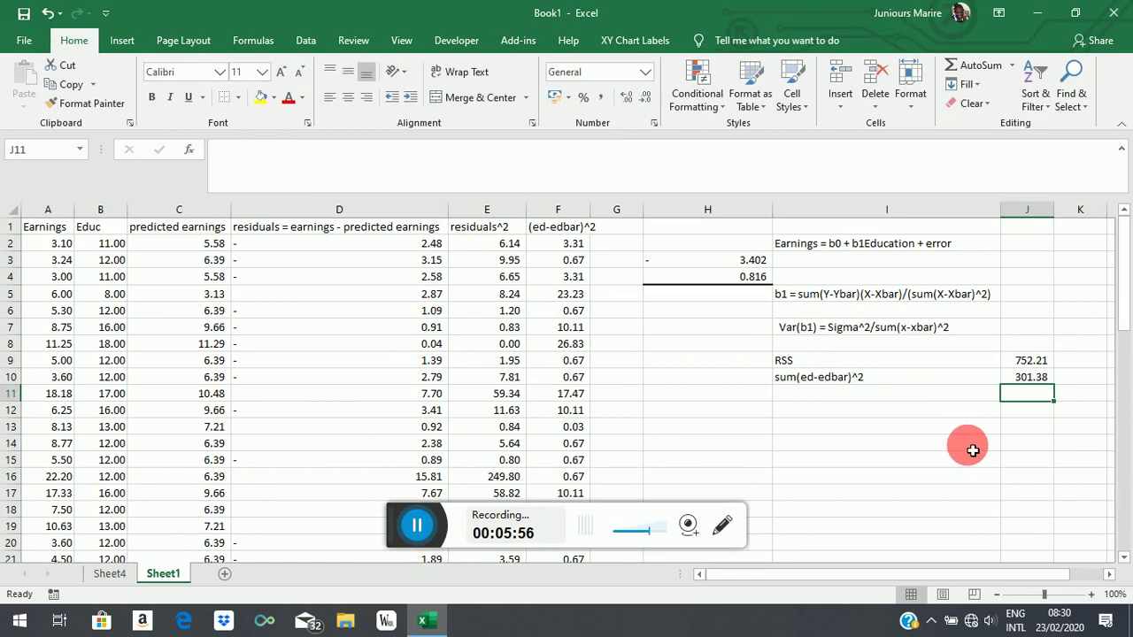
Enter the label "Variance of error (sigma^2) = rss/n-2" in cell I12.
left_click(821, 411)
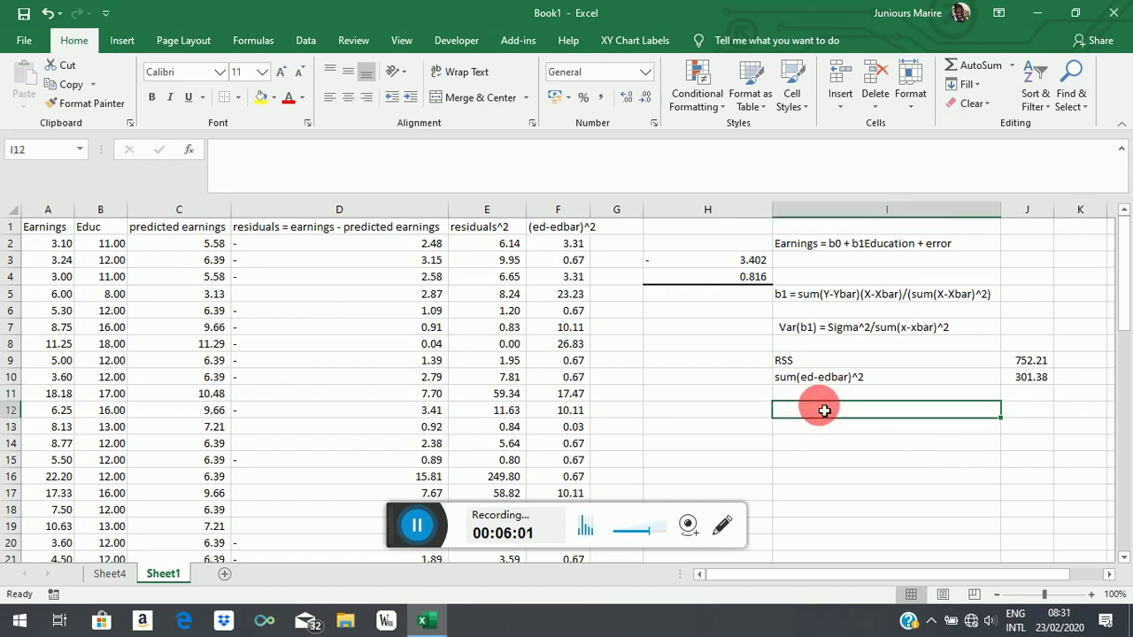
type("Variance")
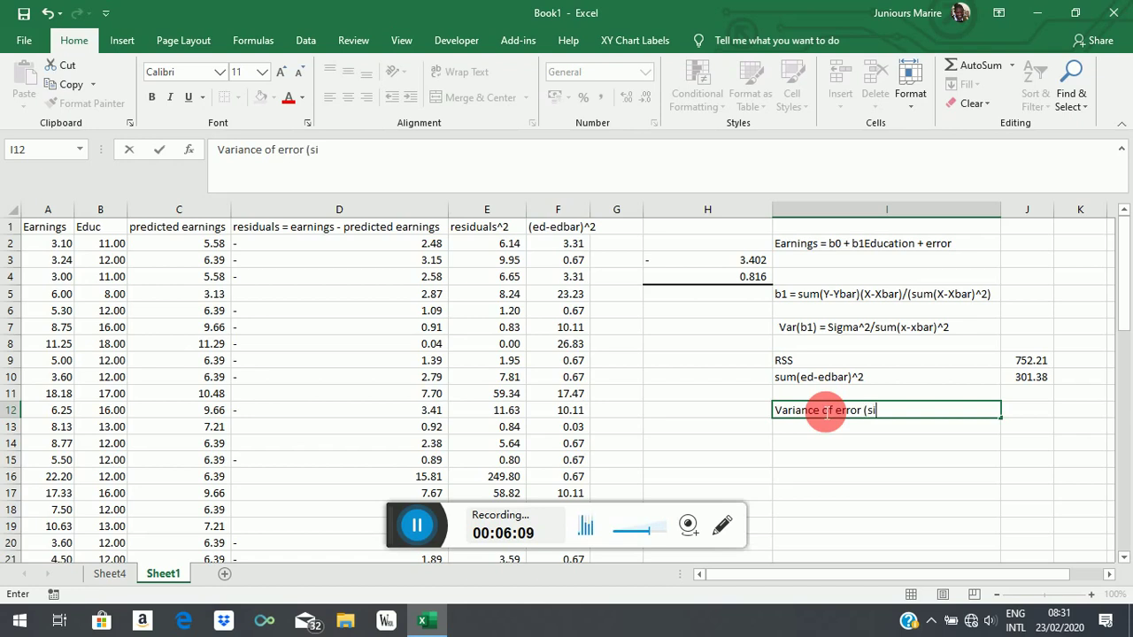
type("of error (sigma^2) = rss/n-2")
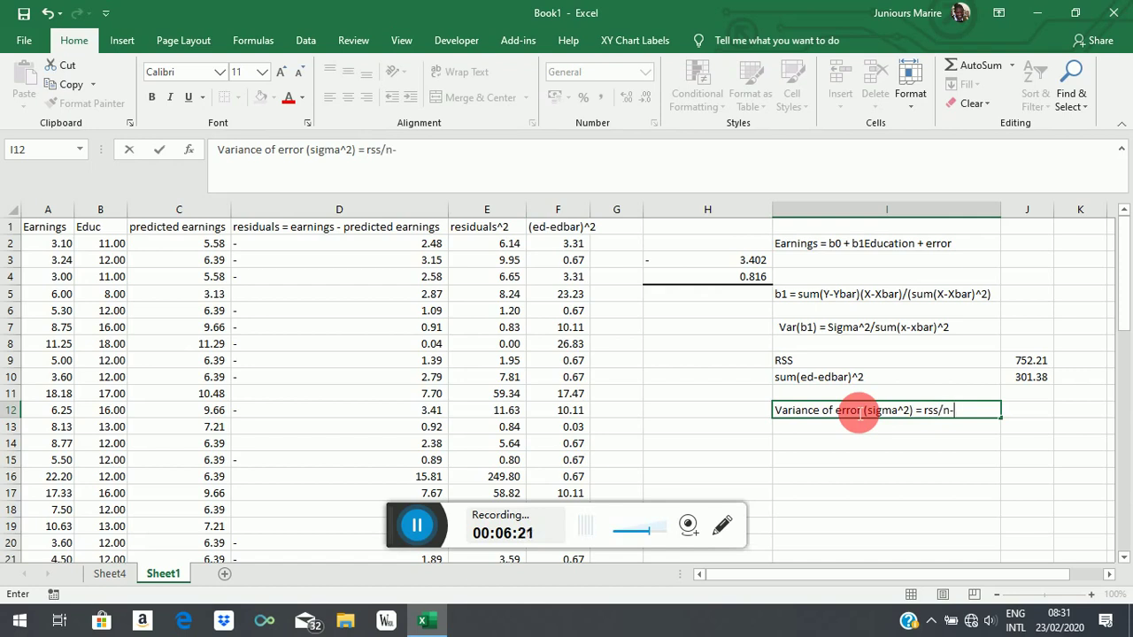
Calculate the variance of the error in cell J12 with the formula =J9/(50-2).
left_click(1045, 417)
type("=")
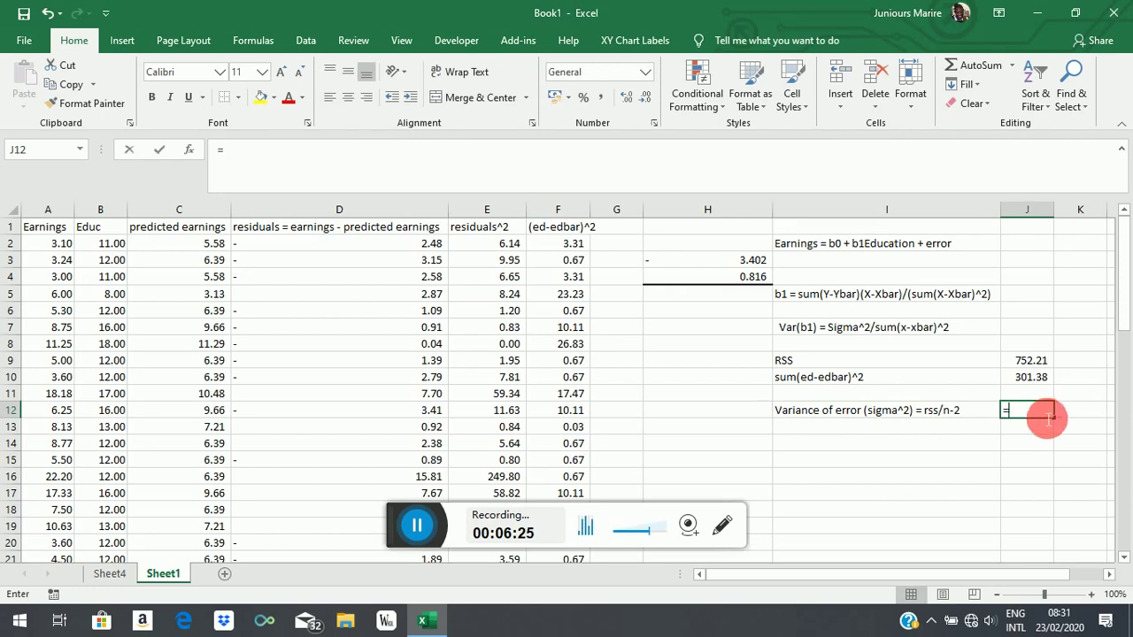
left_click(1038, 363)
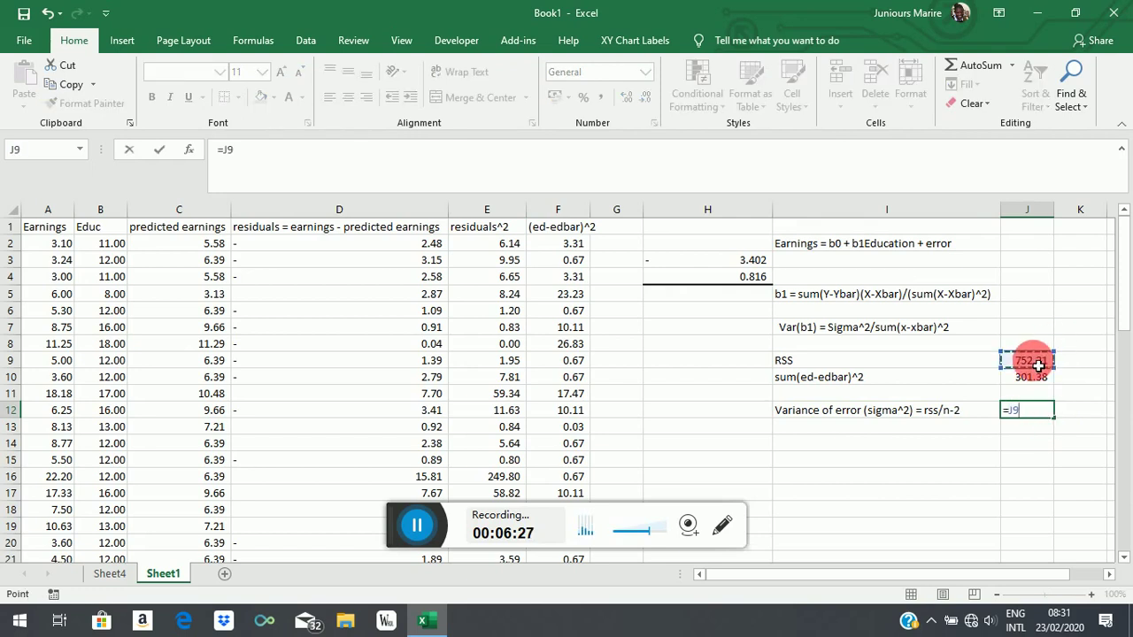
type("/(50-2")
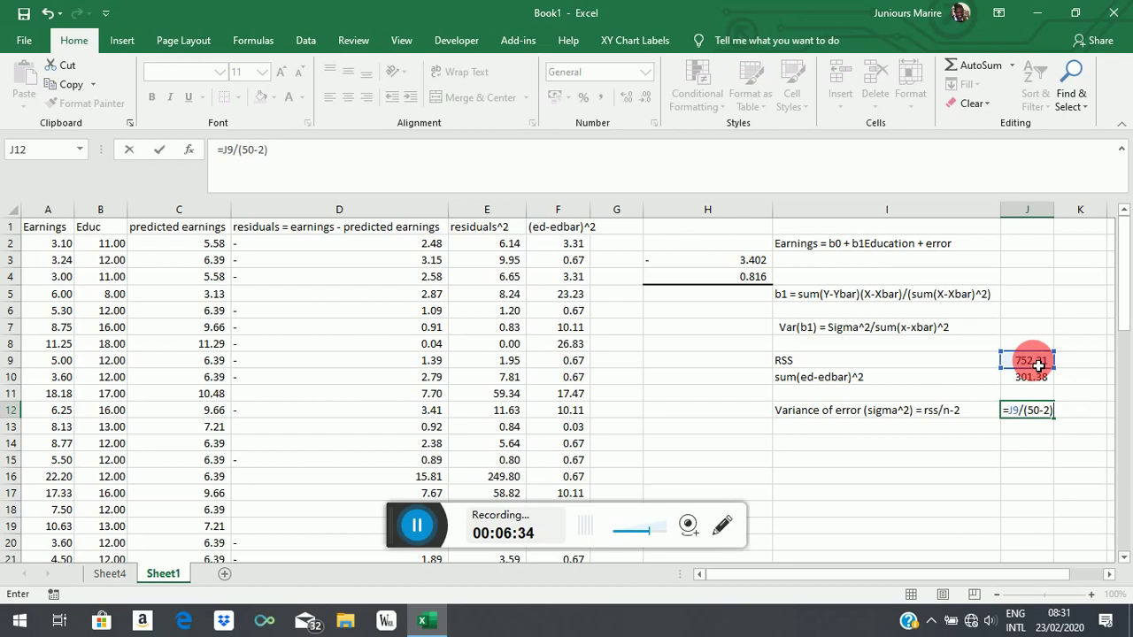
type(")")
key("Return")
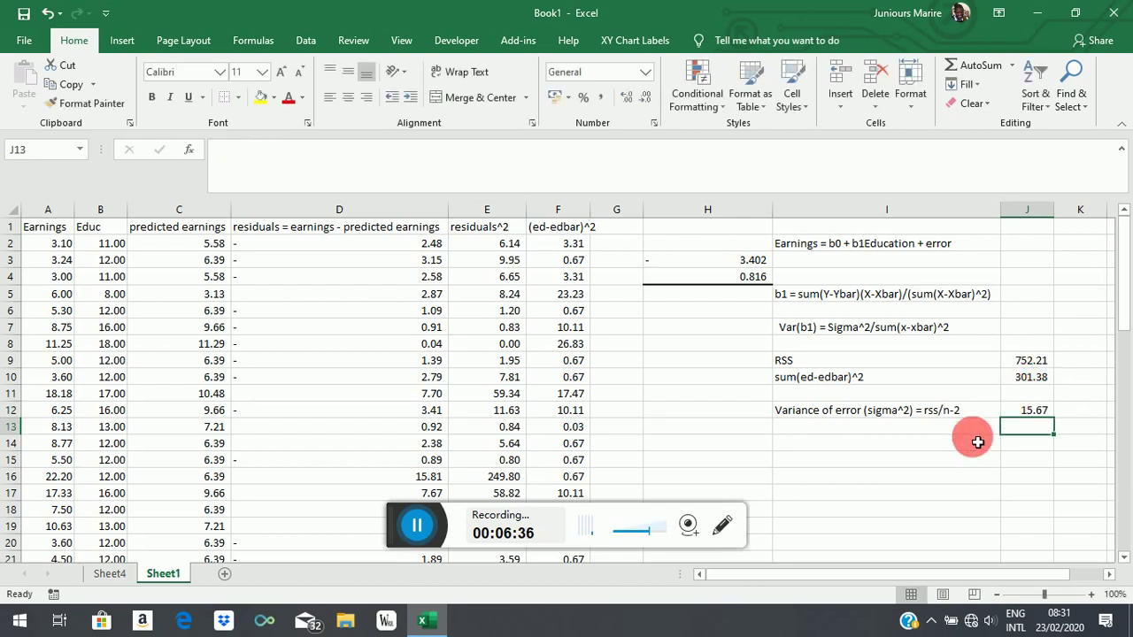
Enter the label "Variance of b1=" in cell I13.
left_click(820, 435)
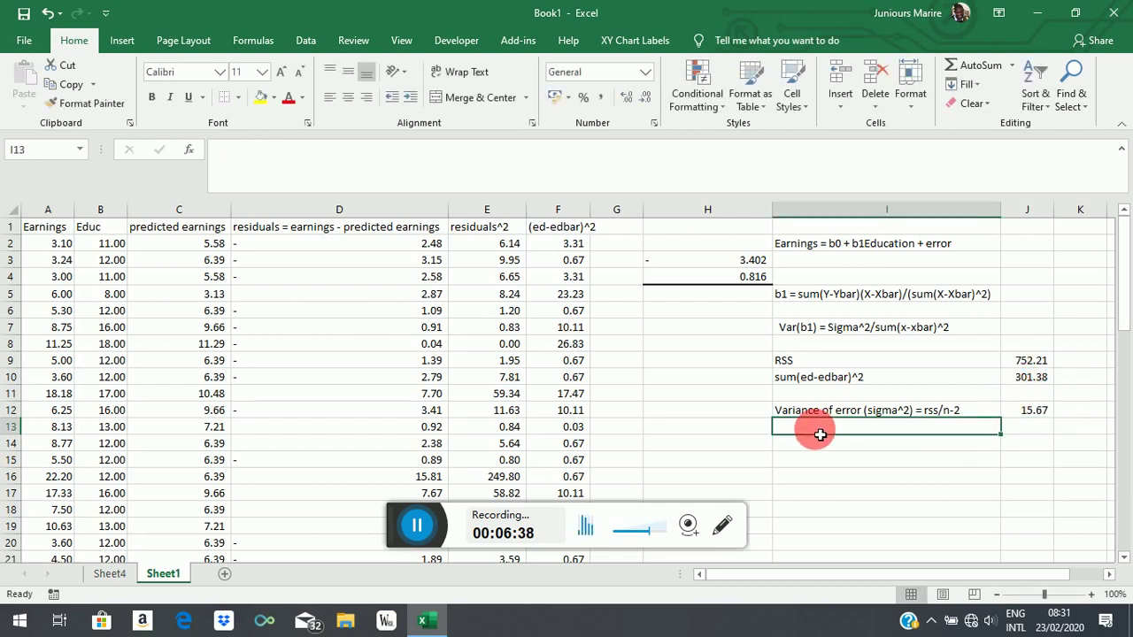
type("Variance of error (sigma^2) = rss/n-2")
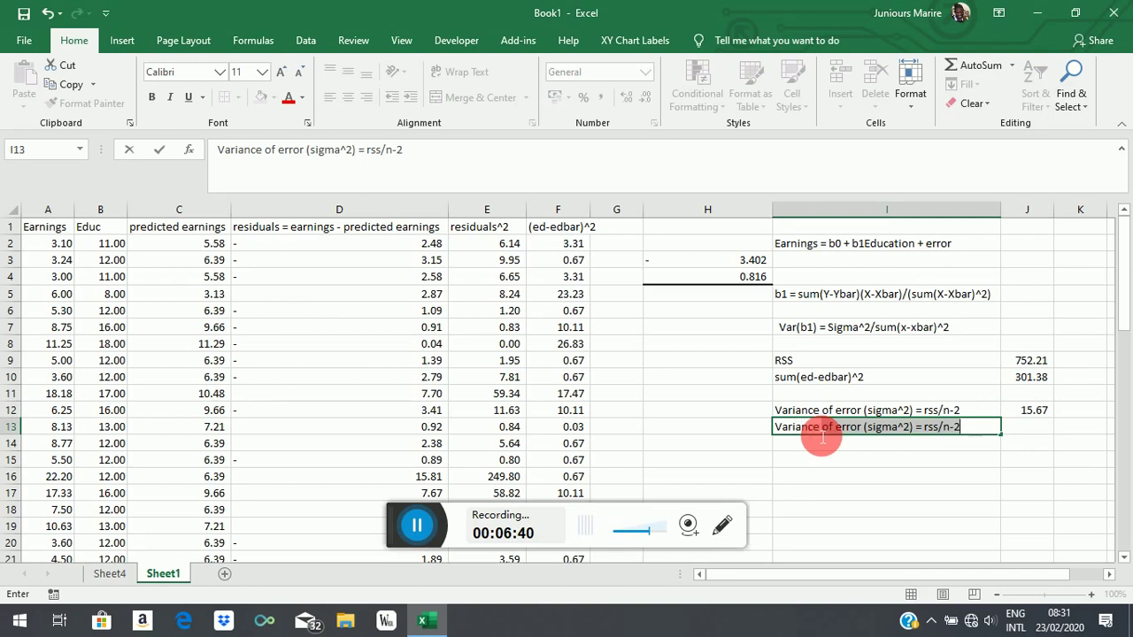
type("b1")
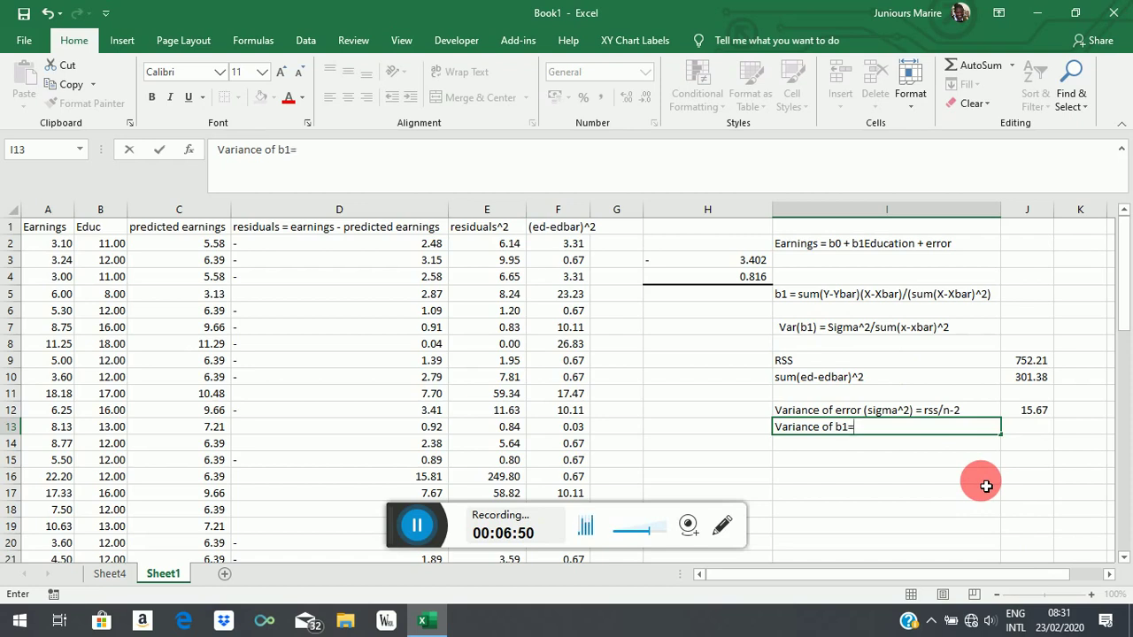
Calculate the variance of b1 in cell J13 by dividing the error variance by the squared education deviations, =J12/J10.
left_click(1029, 432)
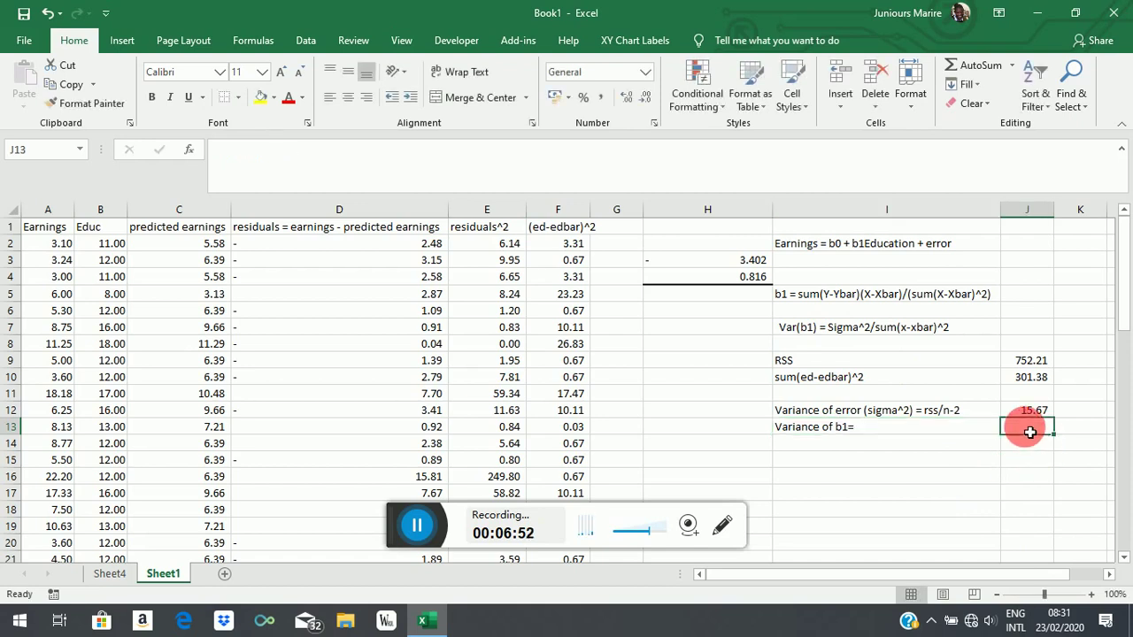
type("=")
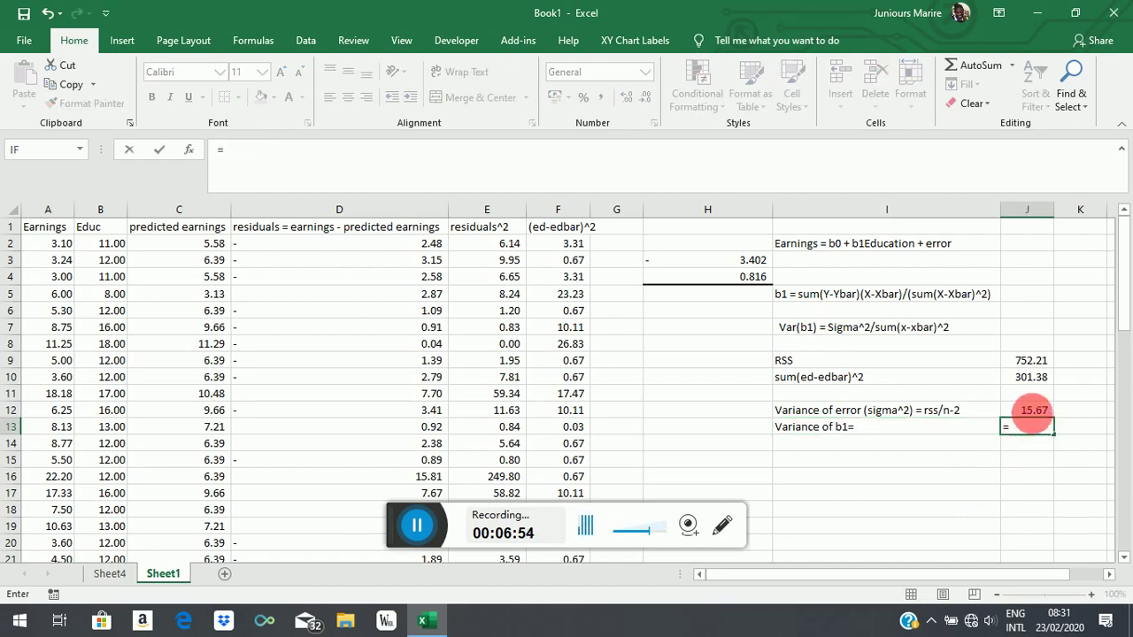
left_click(1031, 413)
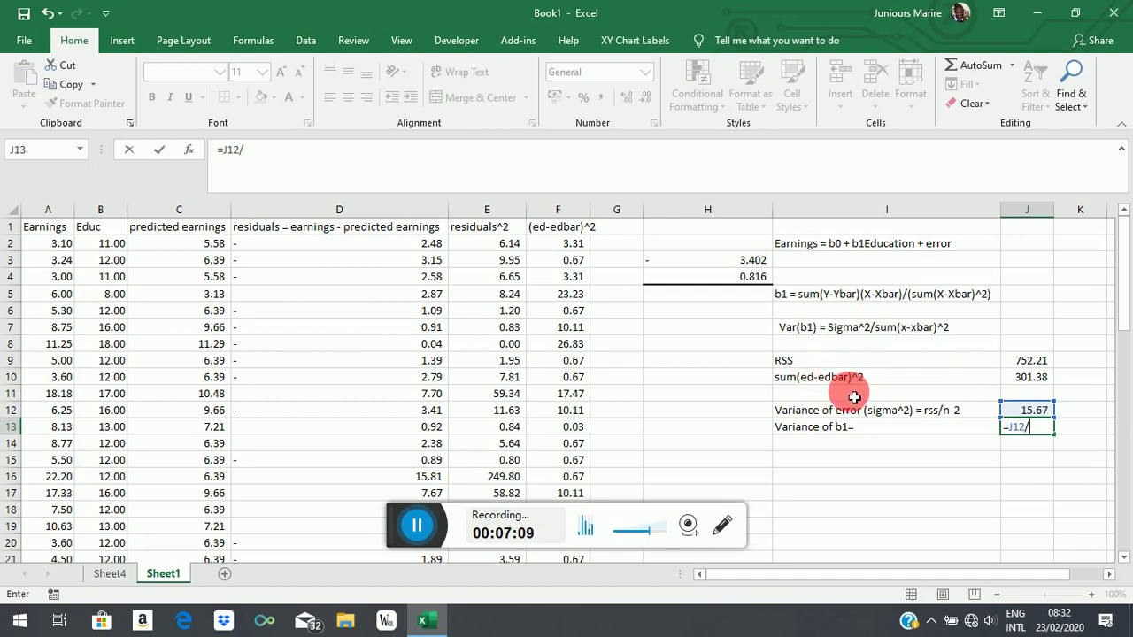
left_click(1042, 386)
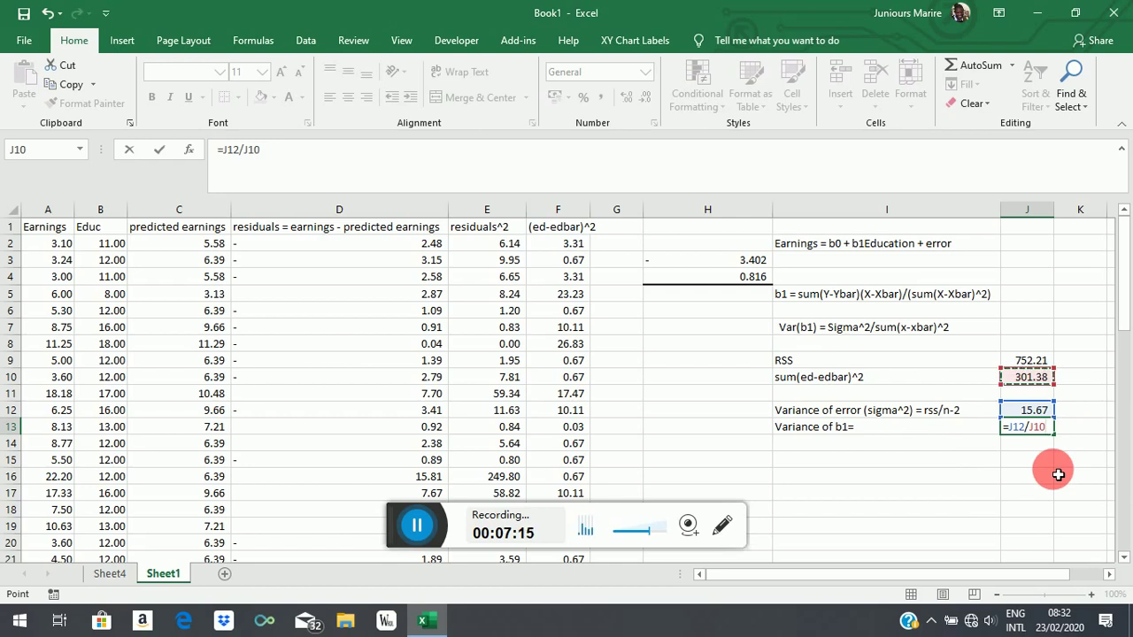
key("Return")
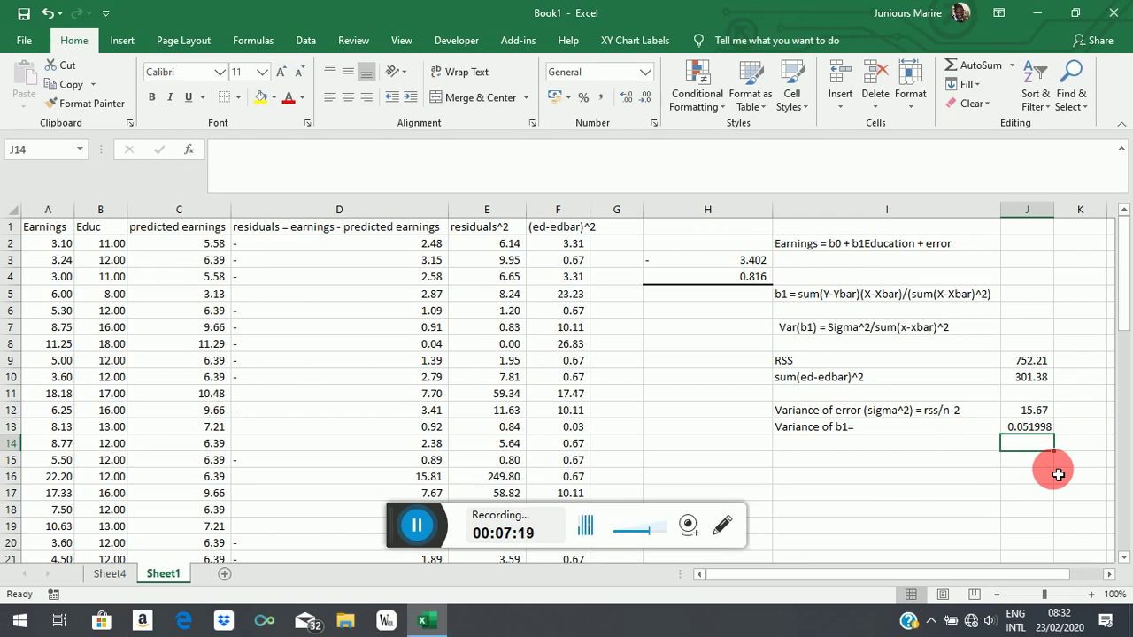
Enter the label "standard error of b1" in cell I14.
left_click(839, 449)
type("standard error of b1")
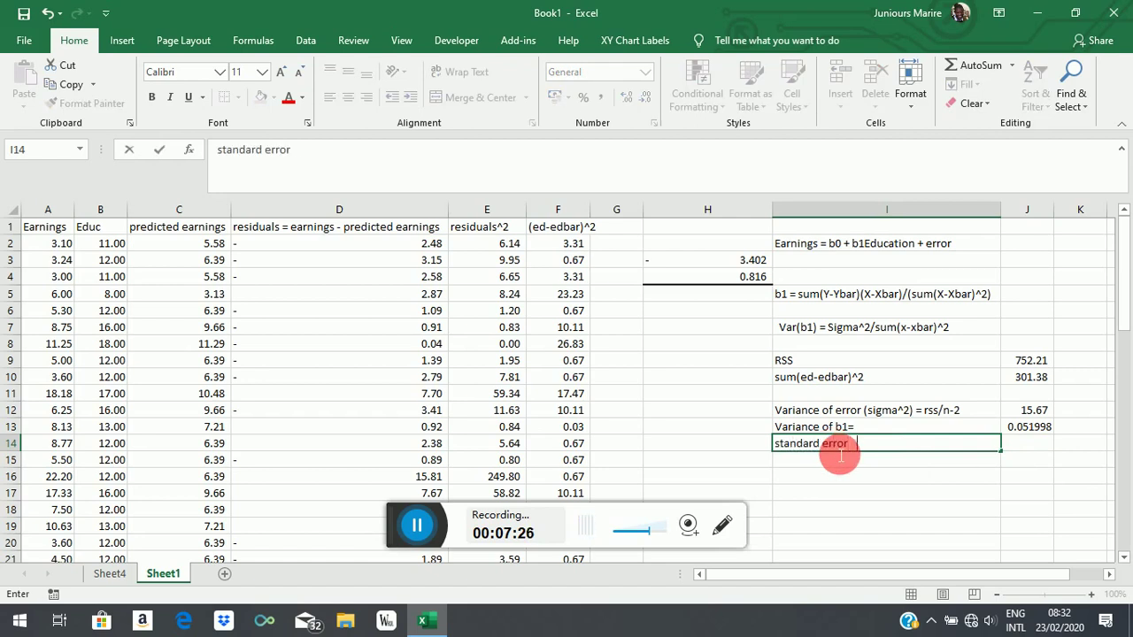
left_click(1035, 449)
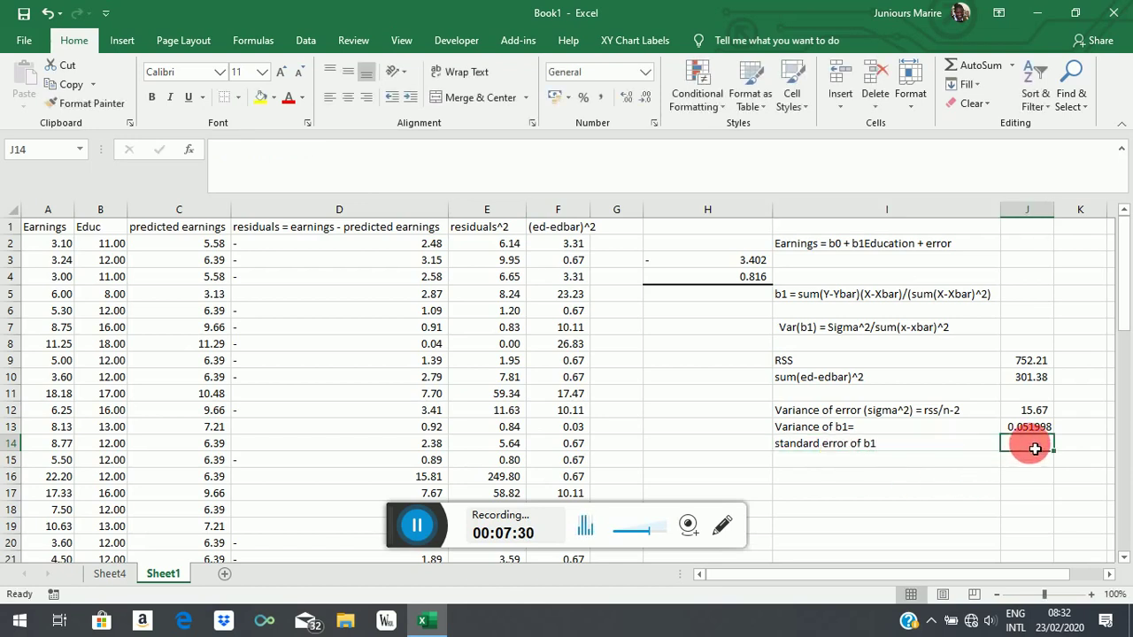
type("=")
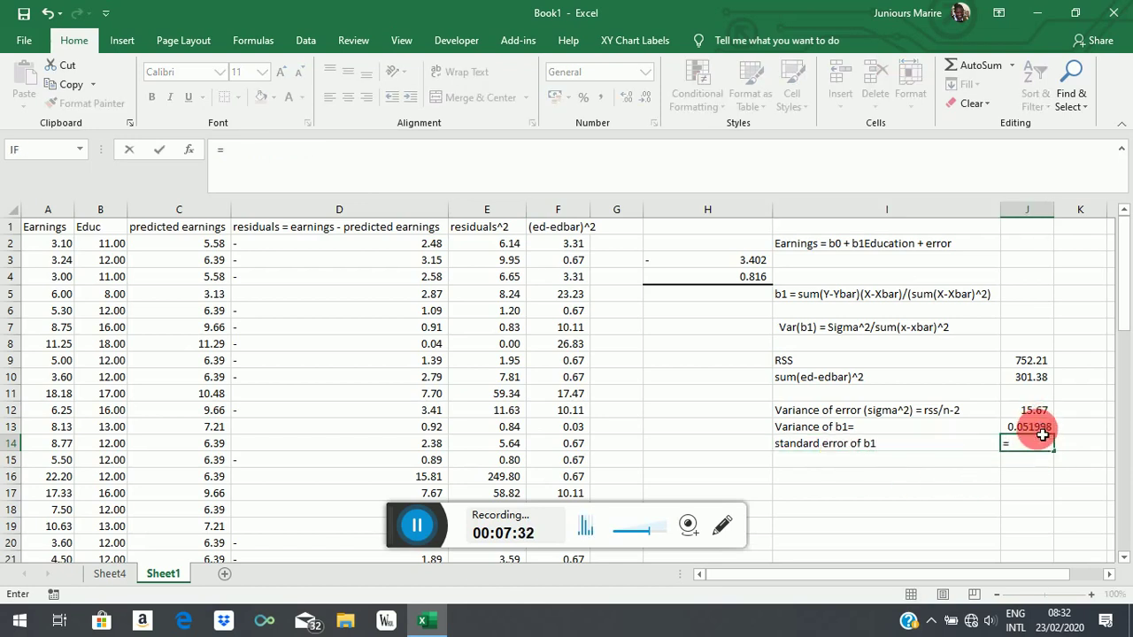
left_click(1041, 432)
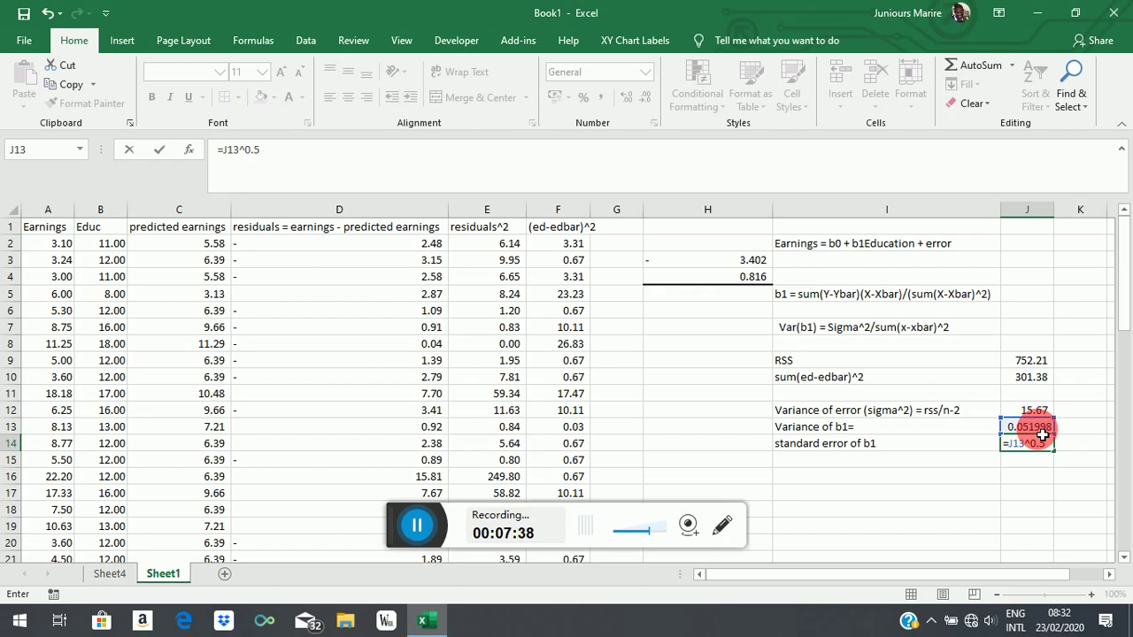
key("Escape")
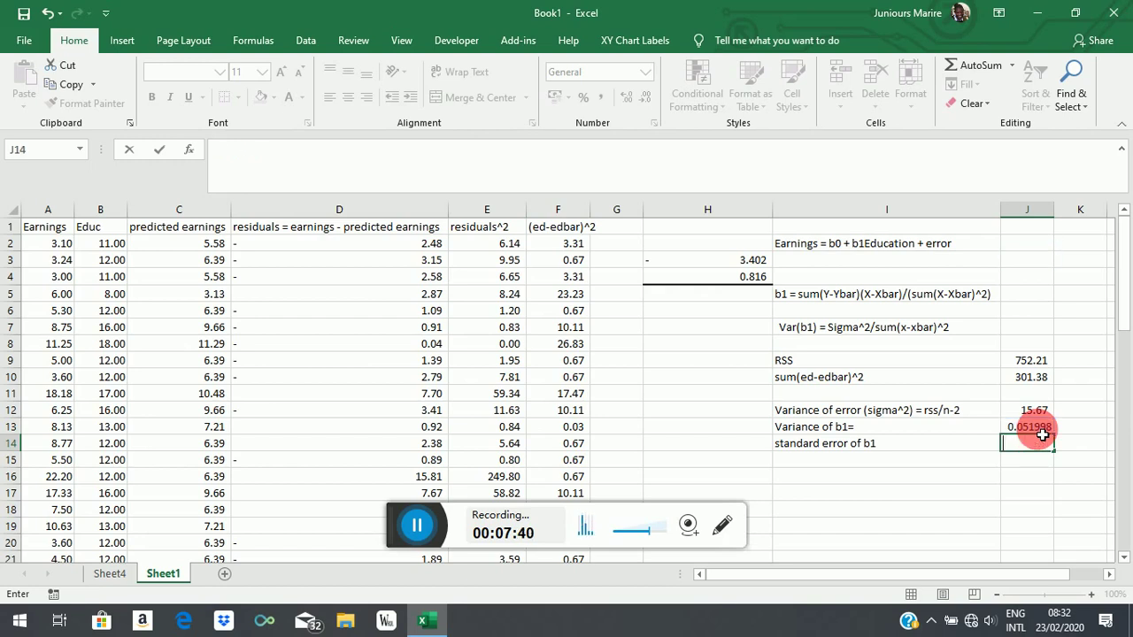
Calculate the standard error of b1 in cell J14 with the formula =SQRT(J13).
type("=sq")
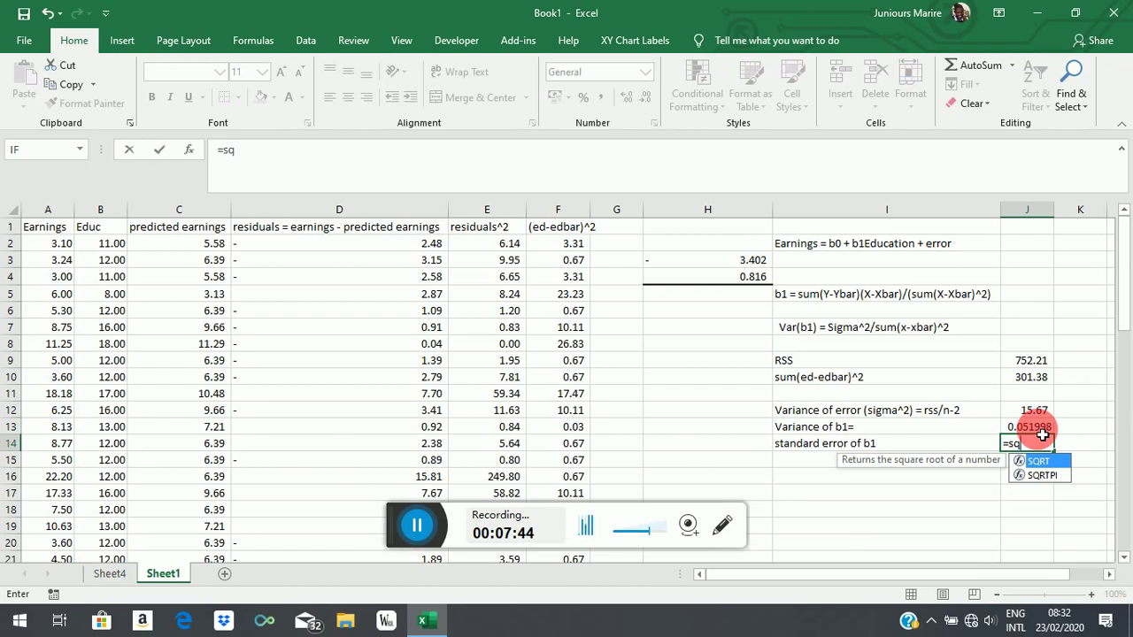
type("rt")
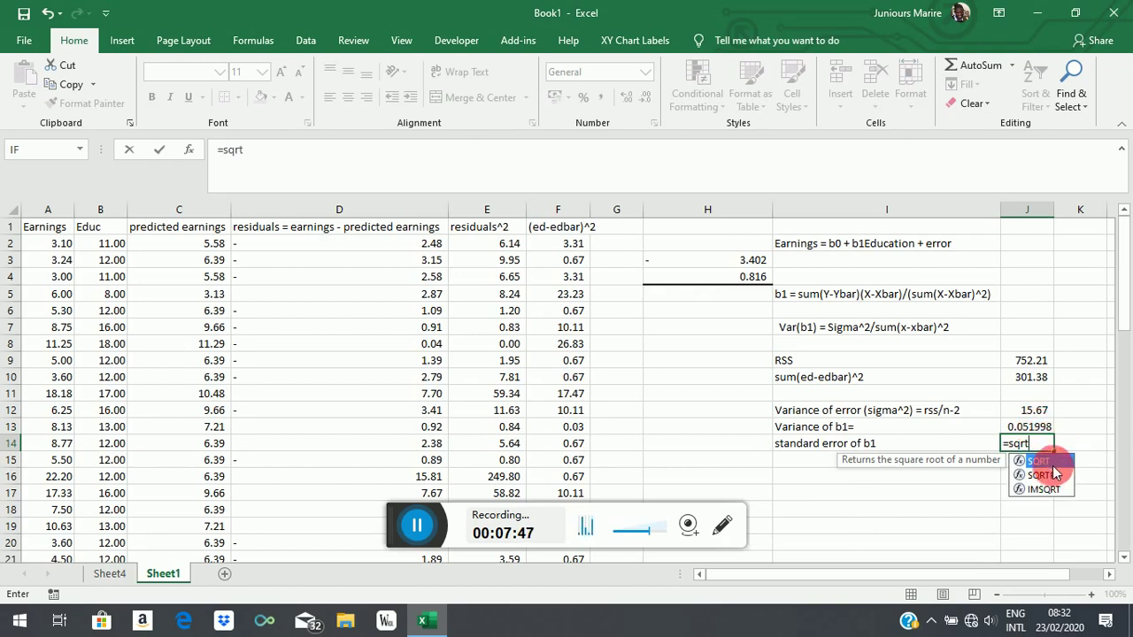
double_click(1049, 461)
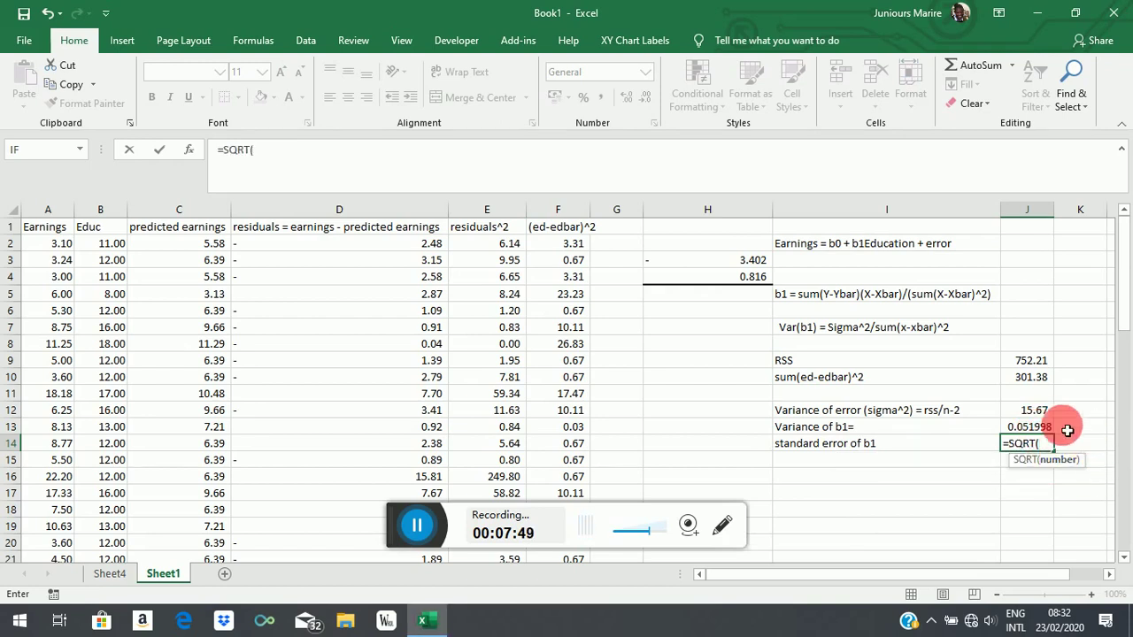
left_click(1046, 429)
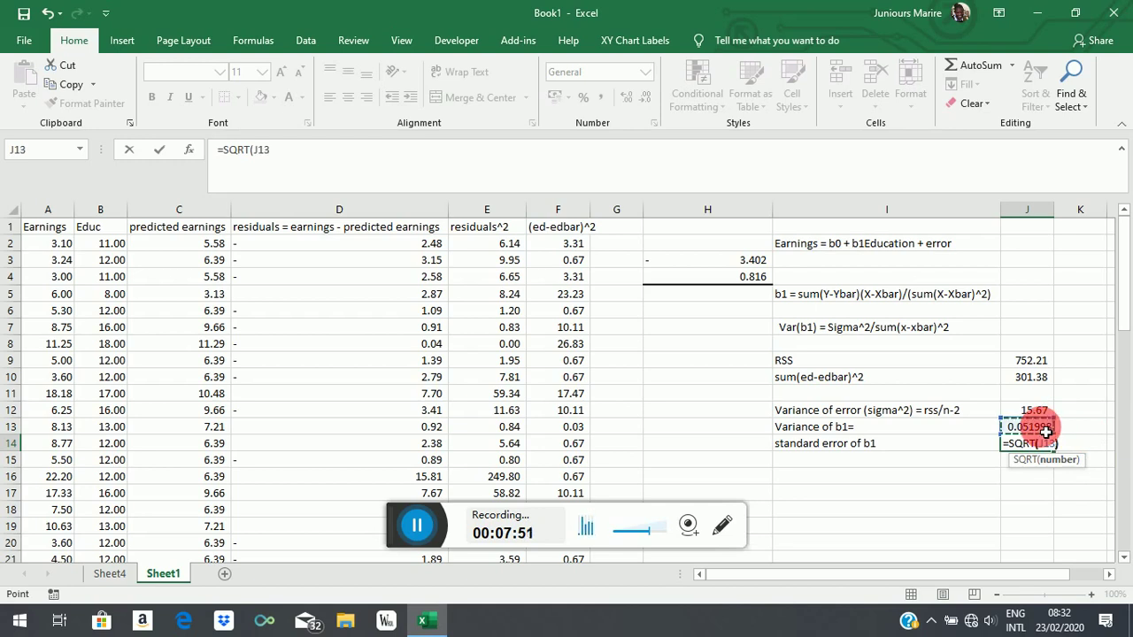
type(")")
key("Return")
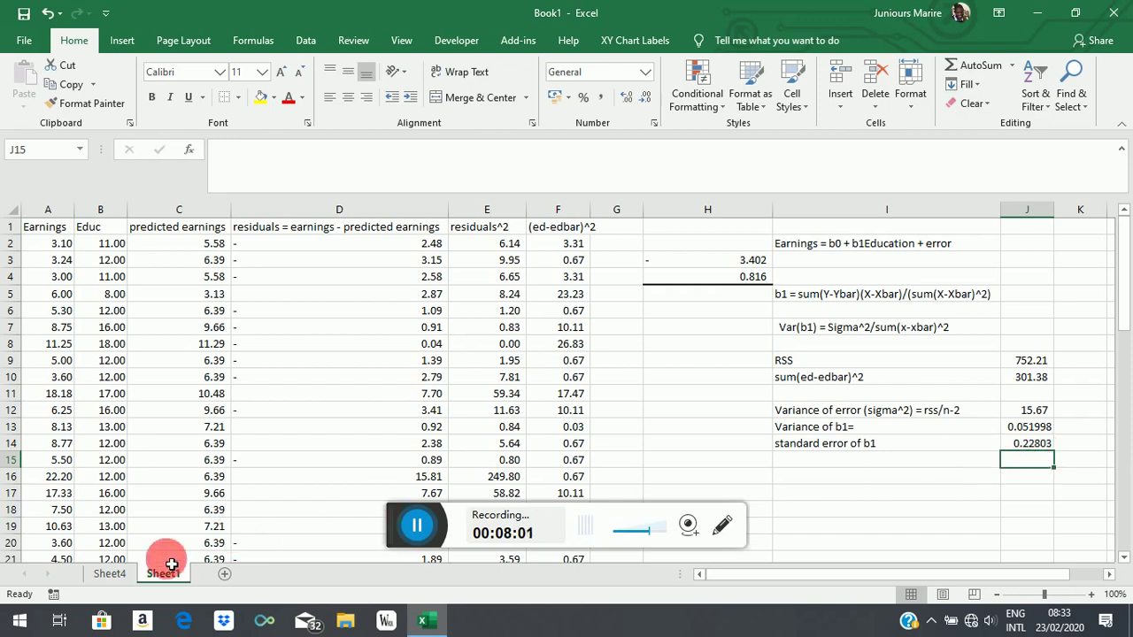
On Sheet4, highlight the Educ standard error in cell C18 in yellow and widen column C to fit its Standard Error heading.
left_click(113, 574)
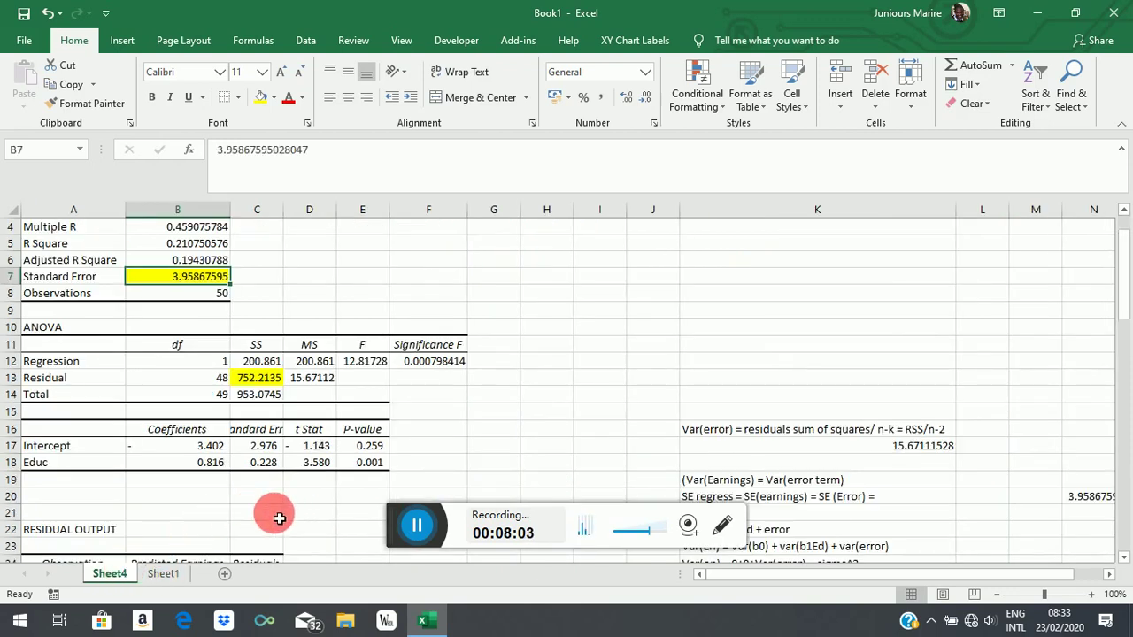
scroll(282, 518, "down", 1)
scroll(281, 519, "down", 2)
scroll(282, 519, "up", 3)
left_click(263, 464)
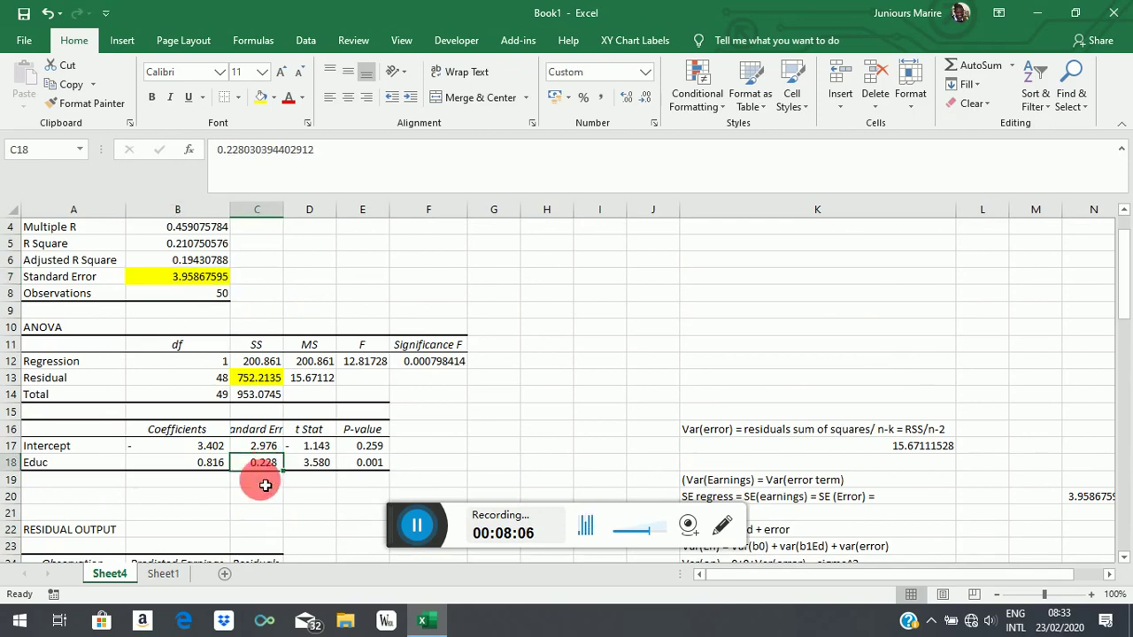
left_click(257, 103)
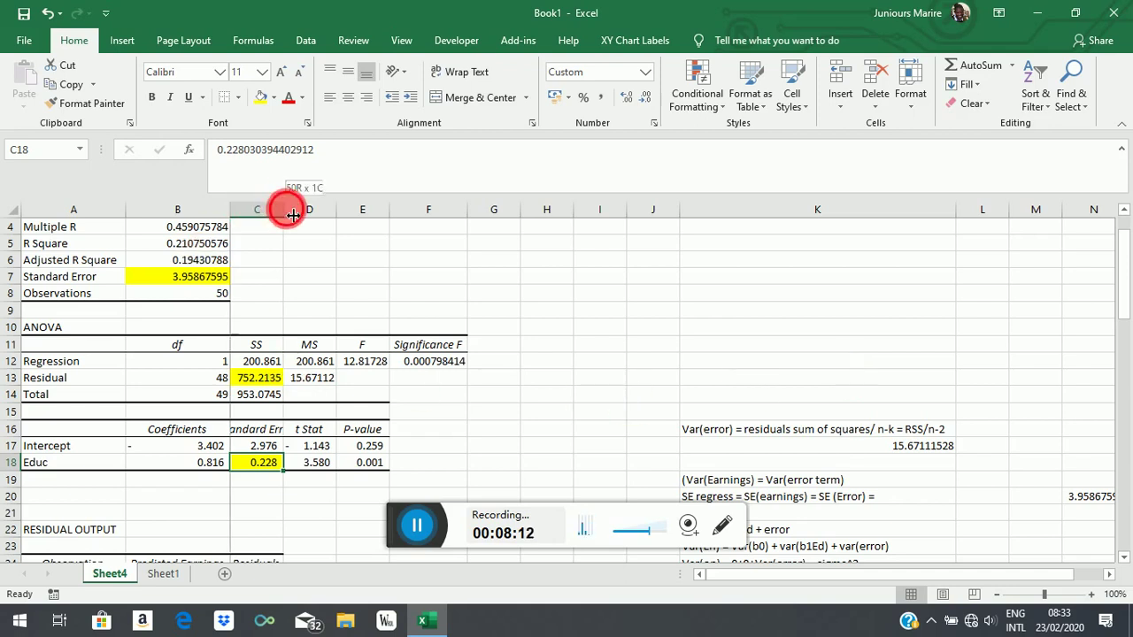
left_click_drag(284, 209, 317, 261)
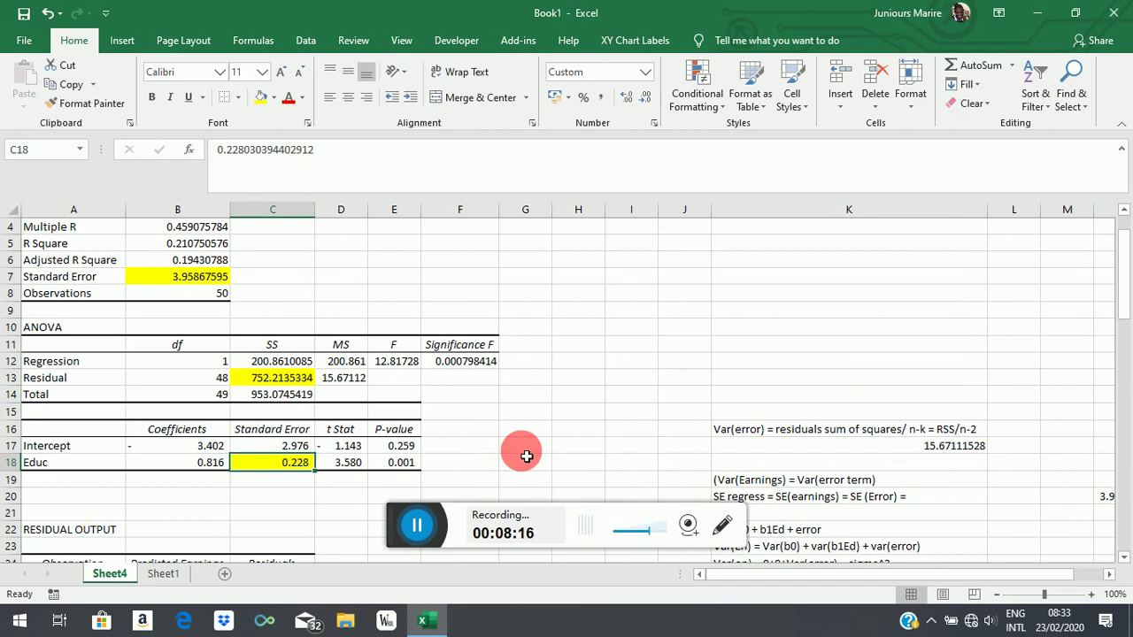
Return to Sheet1 and review the RSS, squared education deviations, error variance, variance of b1 and standard error of b1 with their formulas.
left_click(173, 572)
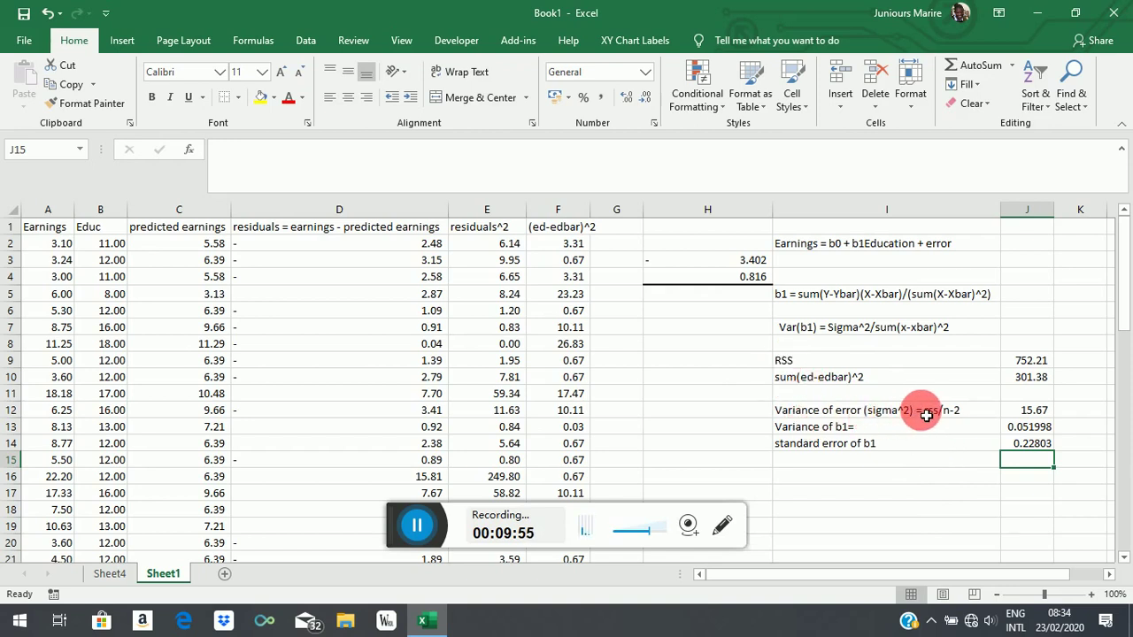
left_click(795, 365)
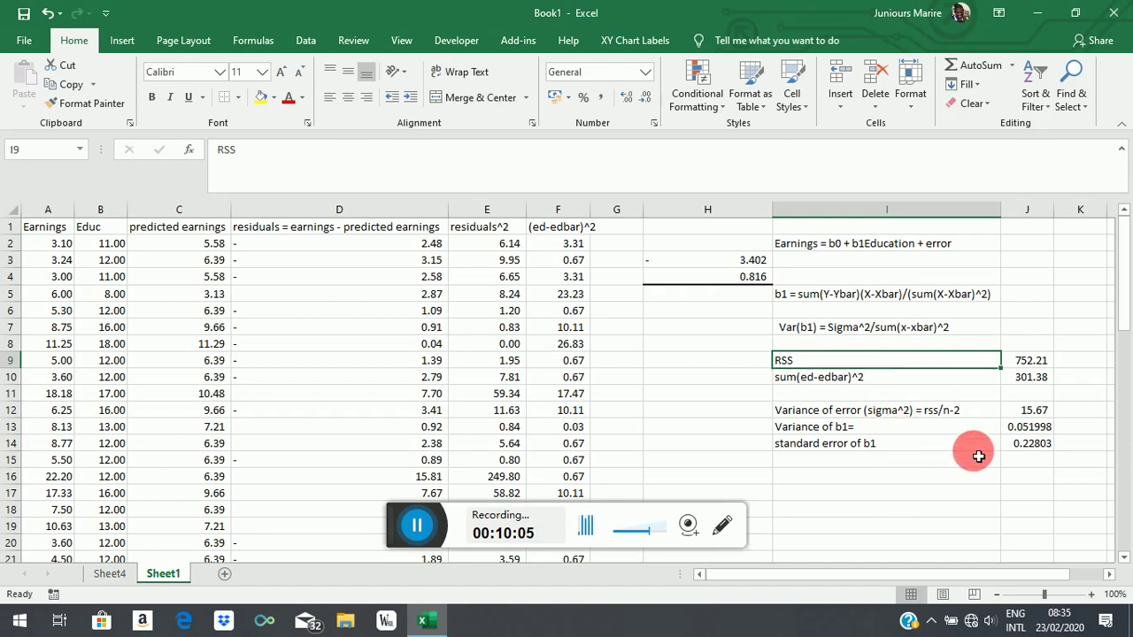
left_click(1027, 410)
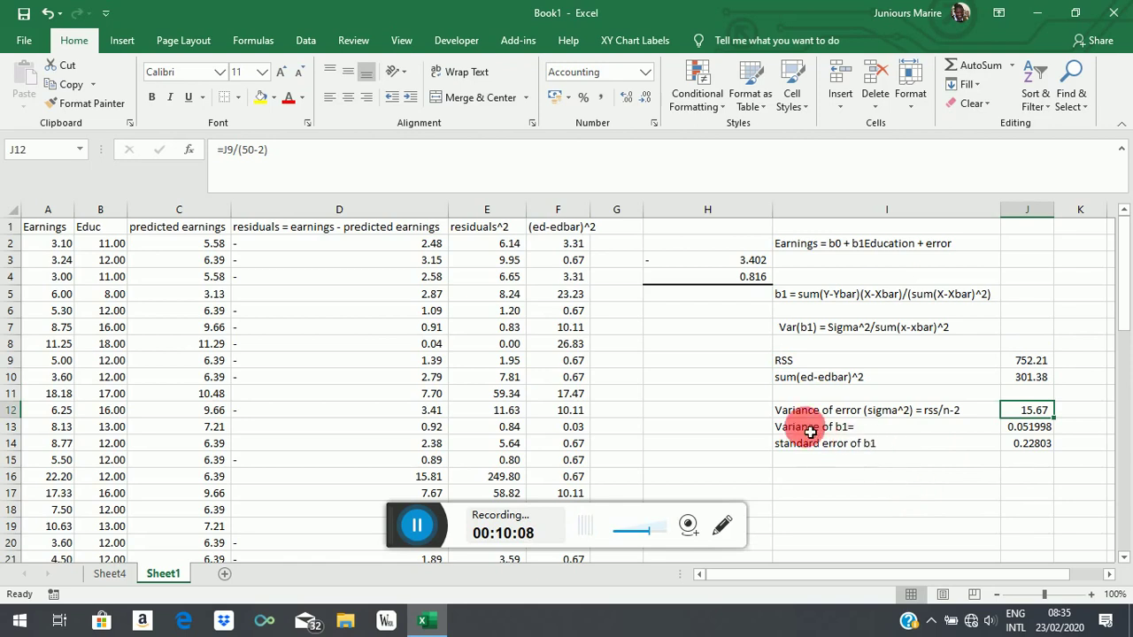
left_click(839, 432)
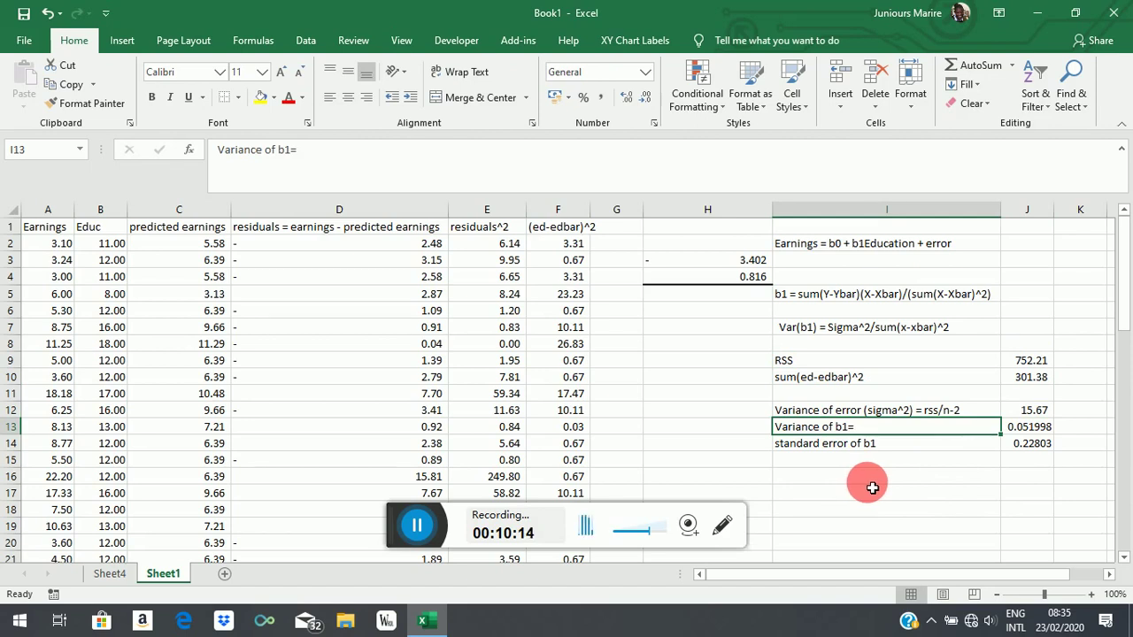
left_click(1040, 410)
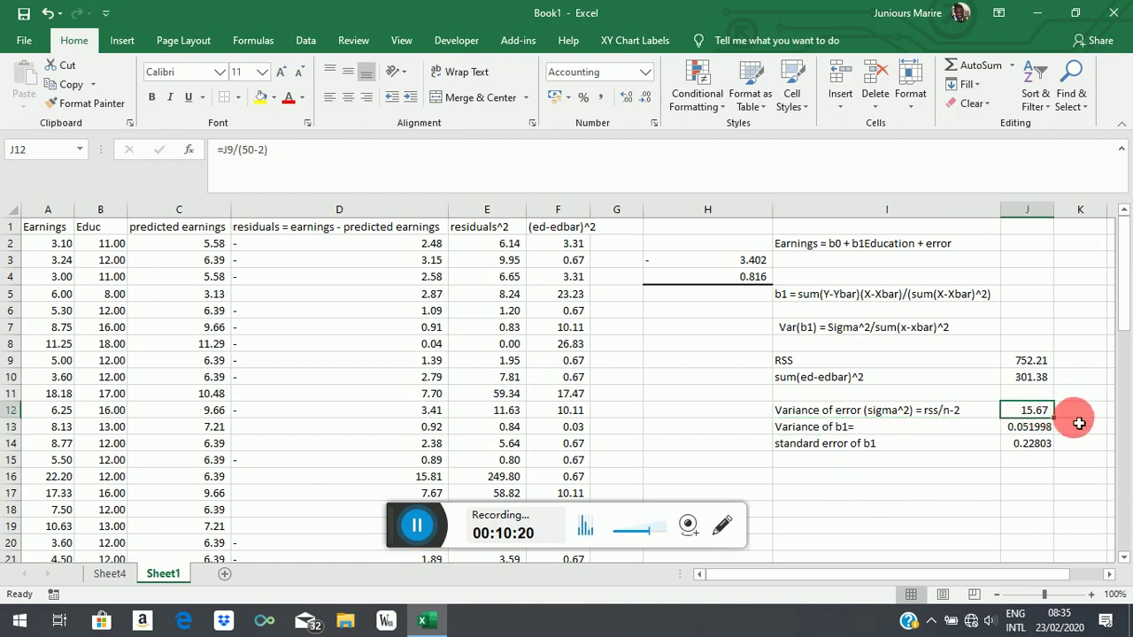
left_click(1029, 376)
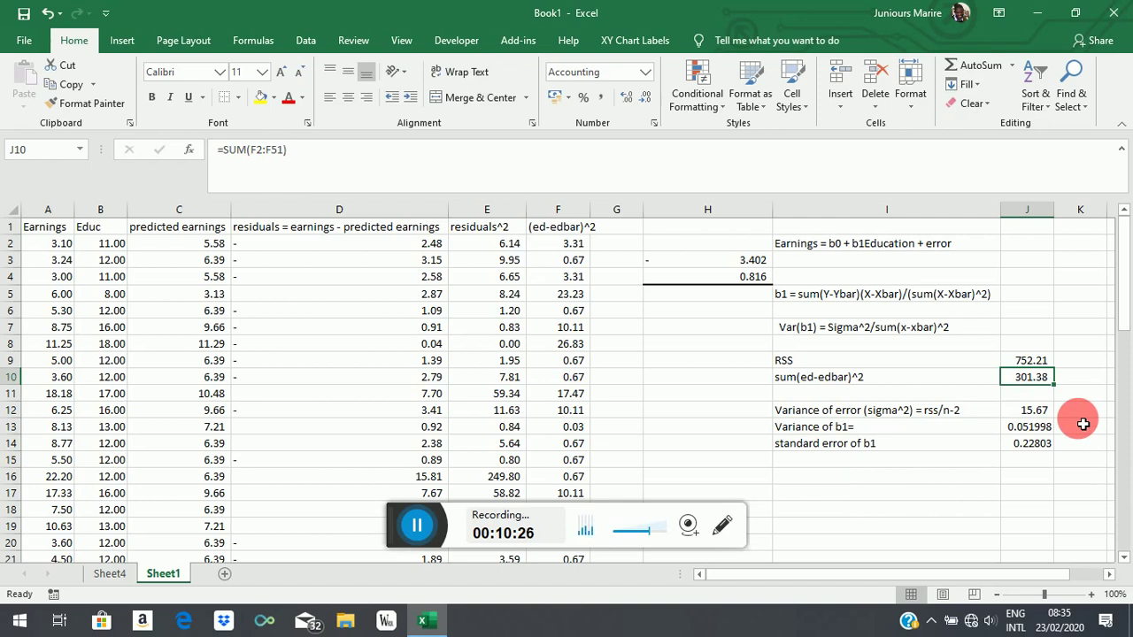
left_click(1030, 426)
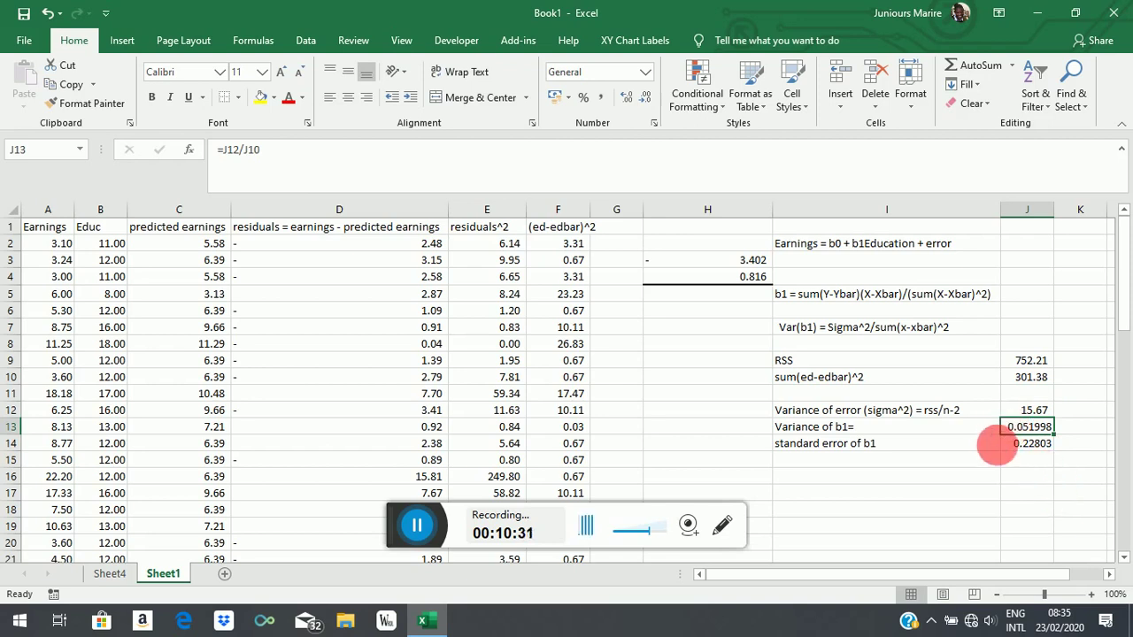
left_click(1042, 445)
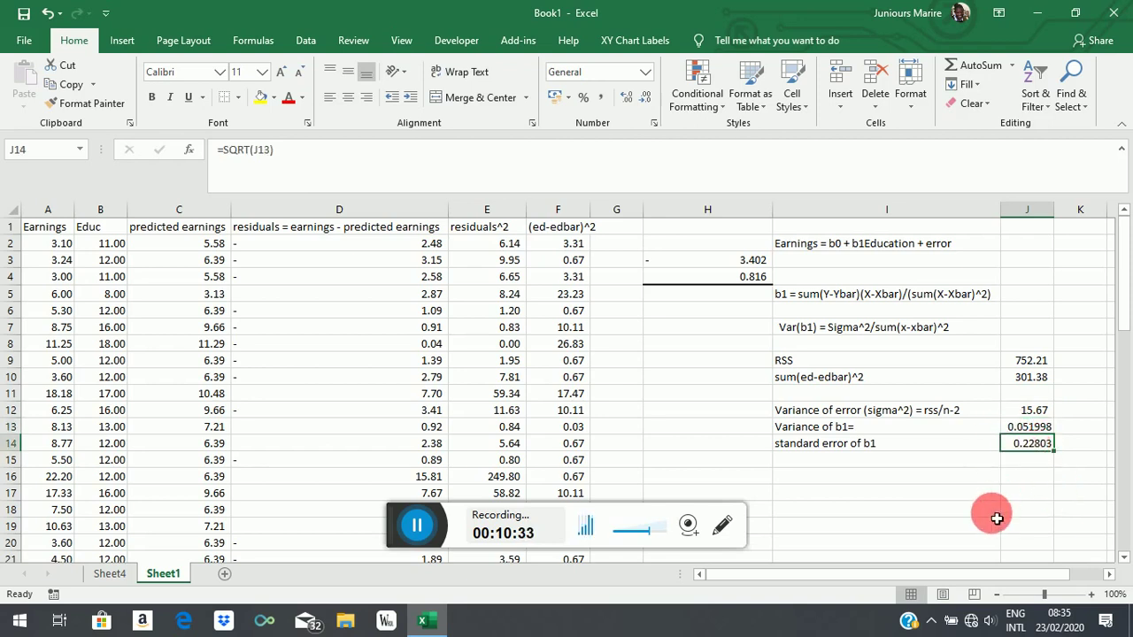